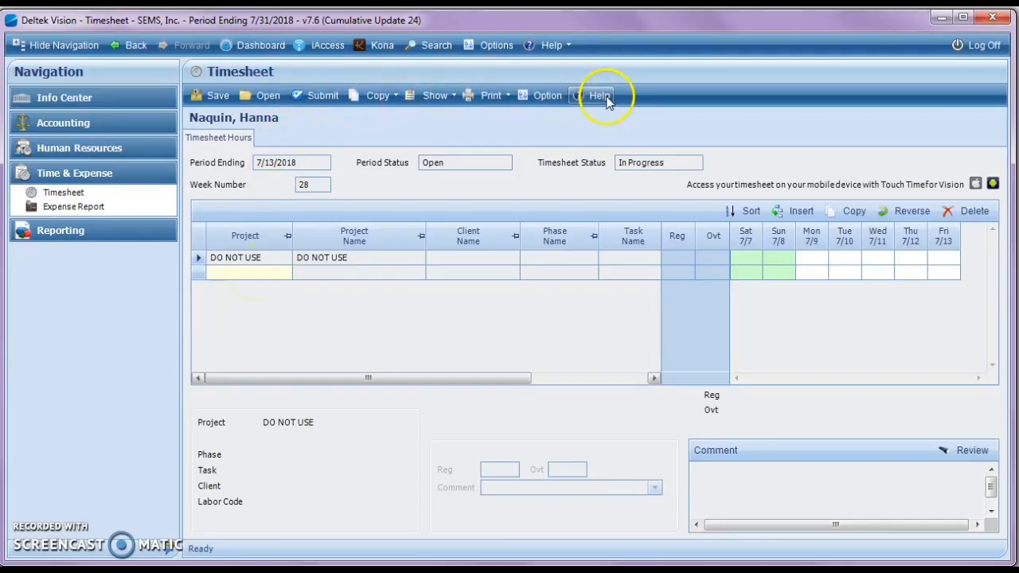
# Step: Look up project 122-0026 DOW SCO Facility - SSSB1 Basin Closure and assign it to the empty timesheet row
pyautogui.click(259, 274)
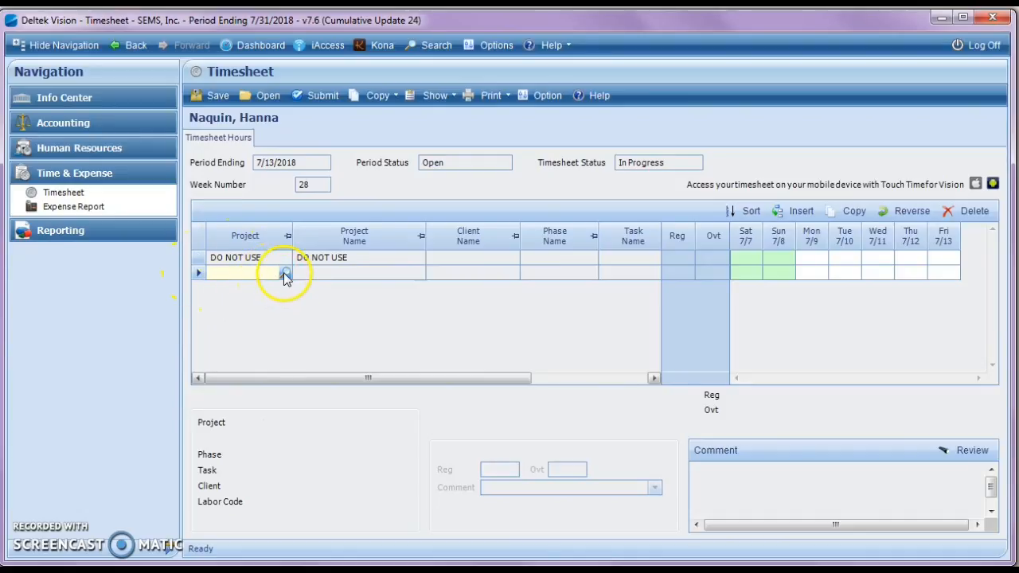
pyautogui.click(286, 274)
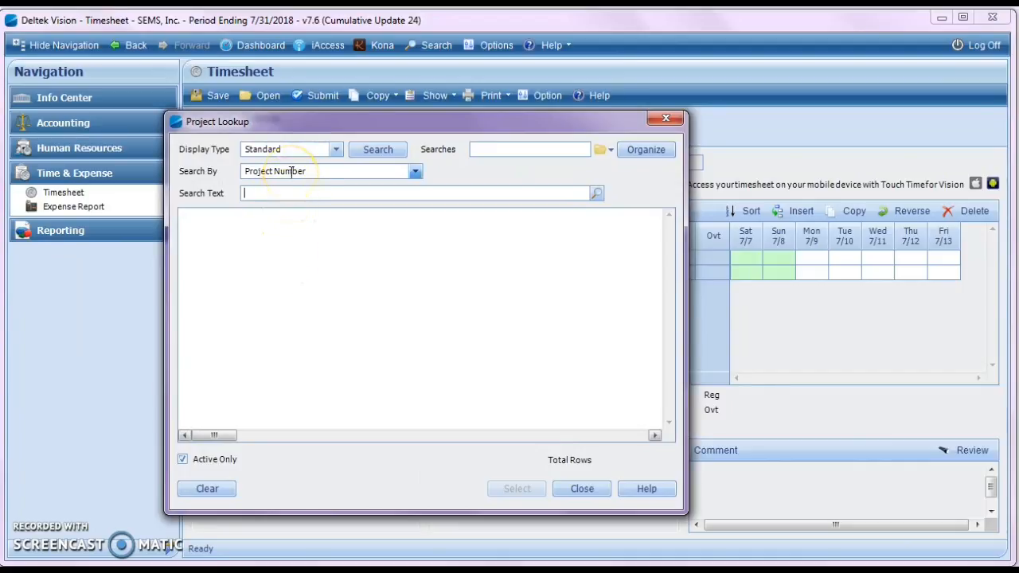
pyautogui.click(598, 195)
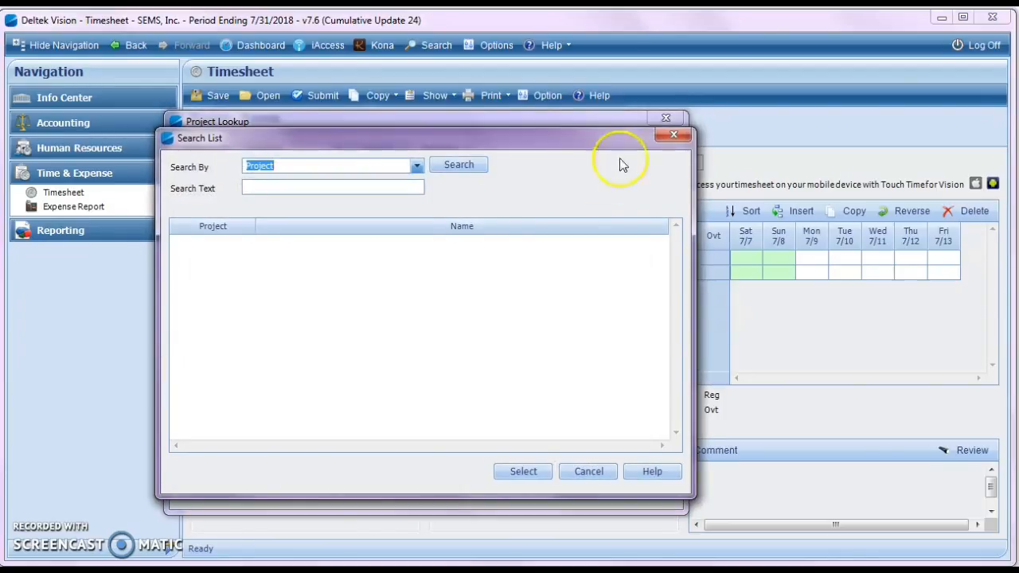
pyautogui.click(675, 137)
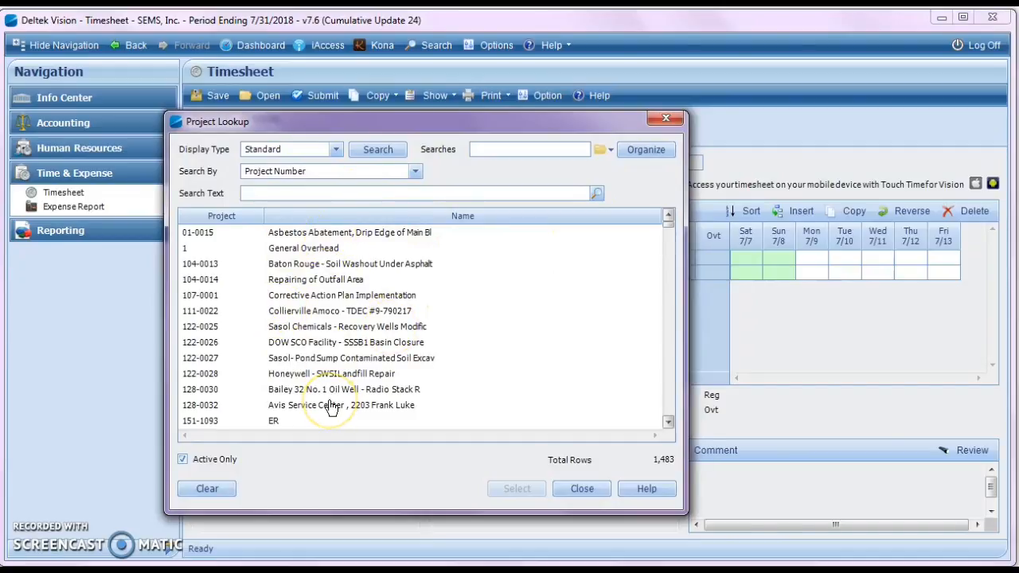
pyautogui.click(213, 344)
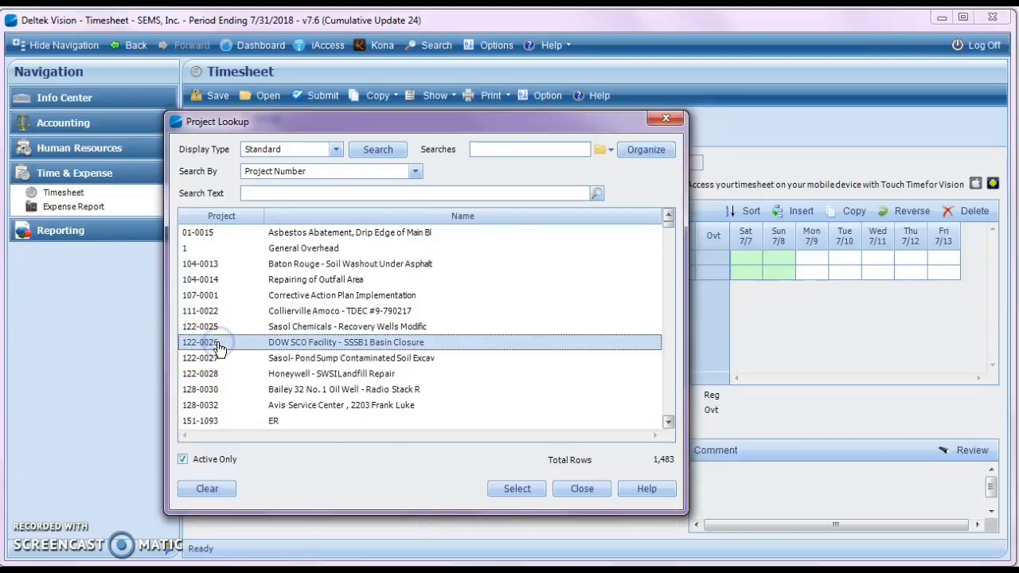
pyautogui.click(518, 489)
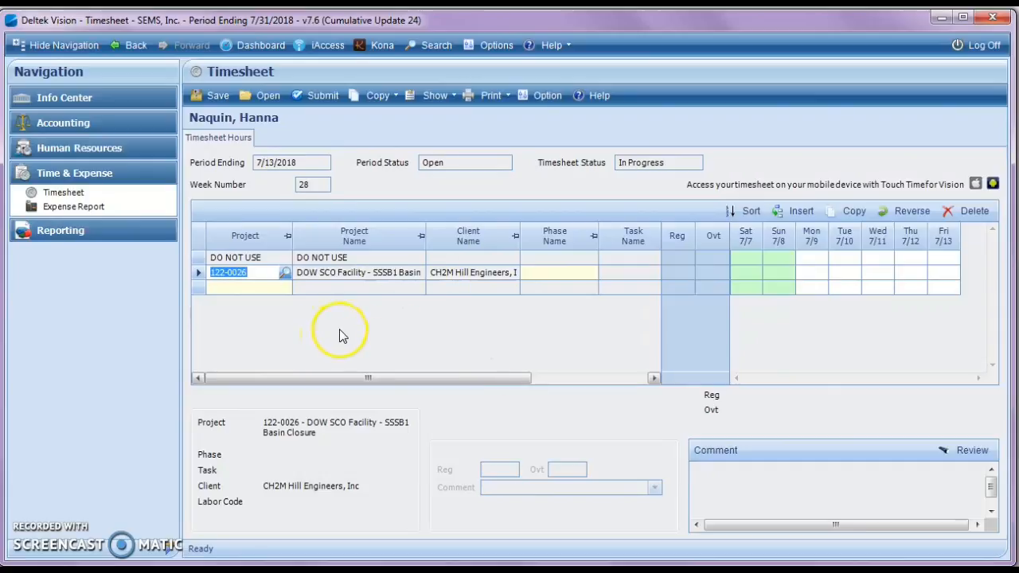
# Step: Set the phase of the 122-0026 row to 01 Administrative using the phase lookup
pyautogui.click(563, 273)
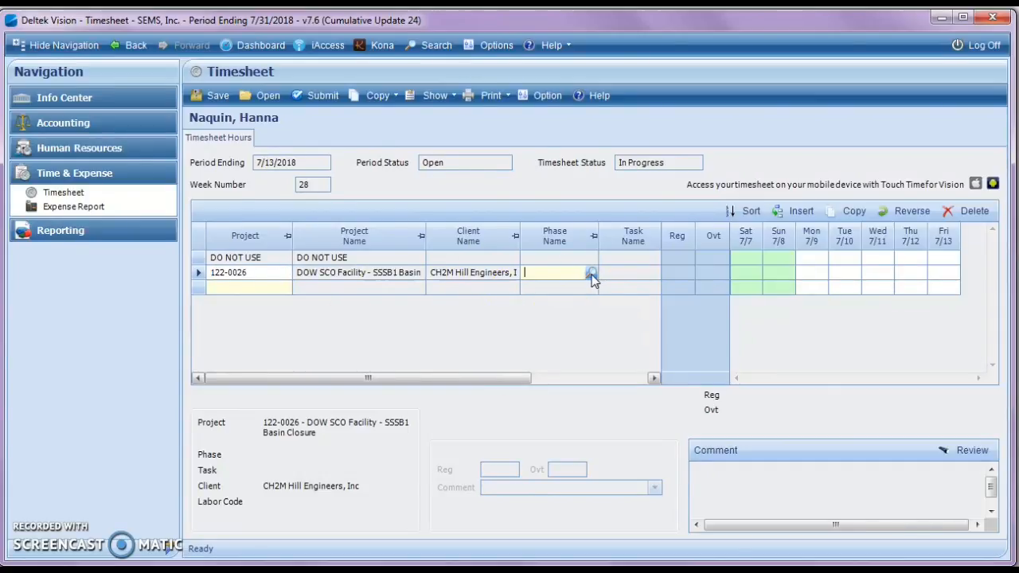
pyautogui.click(591, 274)
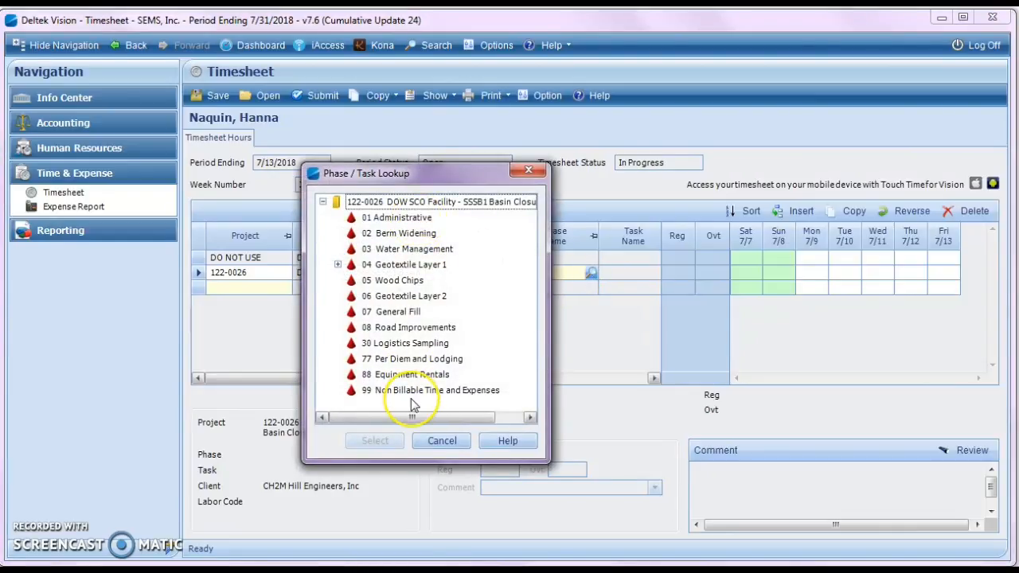
pyautogui.click(397, 218)
pyautogui.click(393, 446)
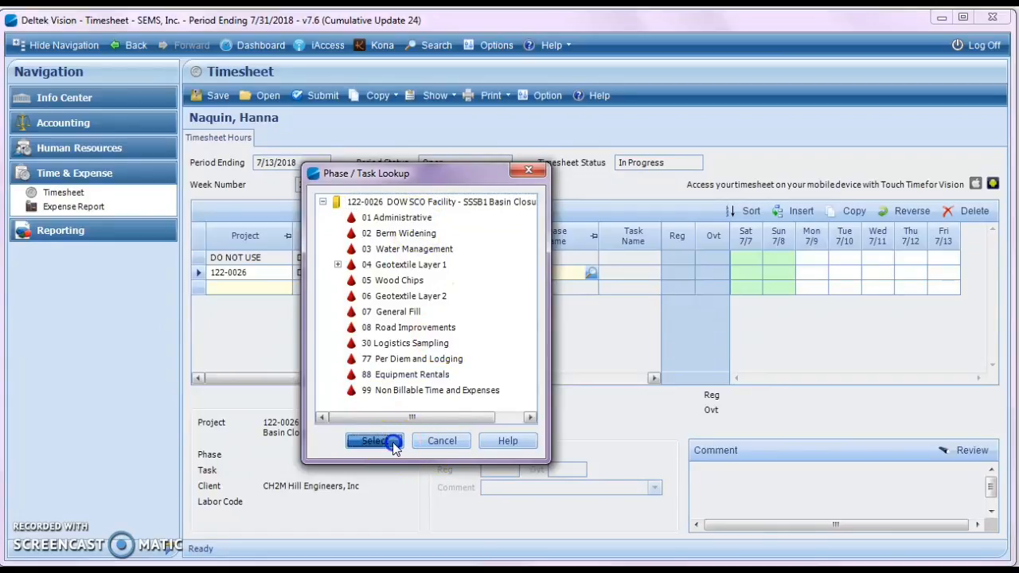
# Step: Set the labor code of the 122-0026 row to 49 Clerical using the labor code lookup
pyautogui.moveTo(433, 381); pyautogui.dragTo(604, 387)
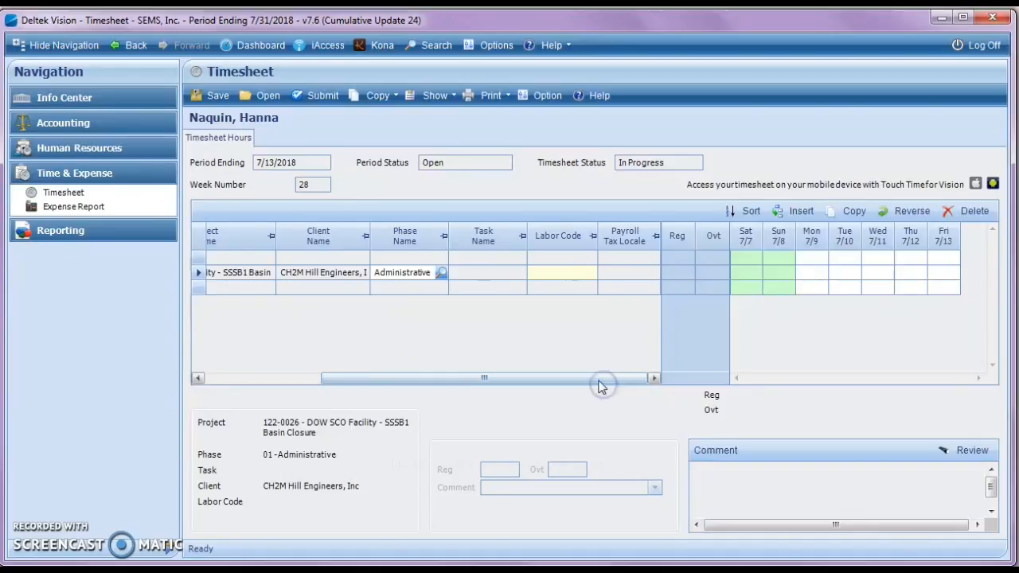
pyautogui.click(547, 274)
pyautogui.click(587, 275)
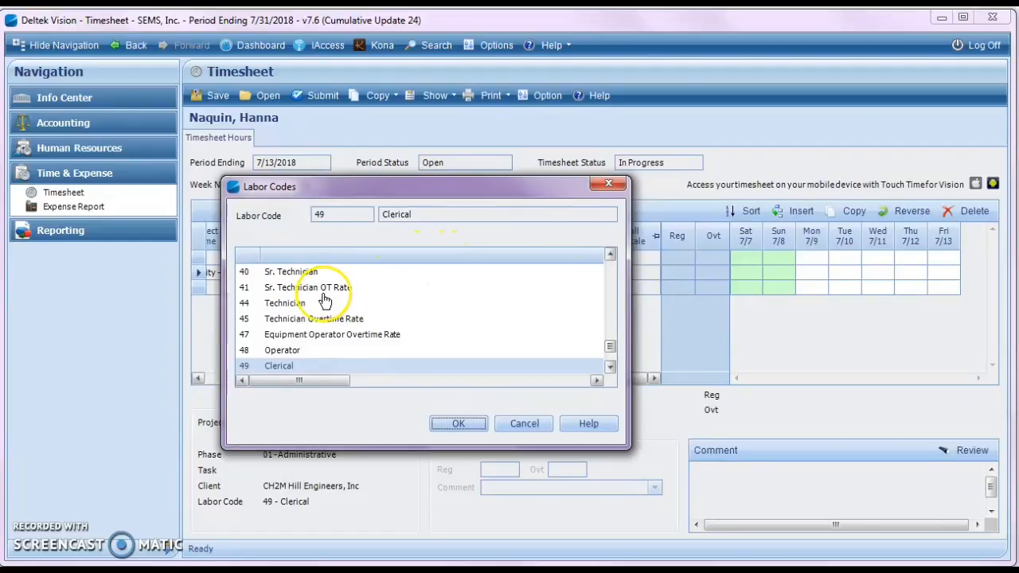
pyautogui.moveTo(611, 349)
pyautogui.mouseDown()
pyautogui.moveTo(614, 316)
pyautogui.moveTo(614, 358)
pyautogui.mouseUp()
pyautogui.click(275, 321)
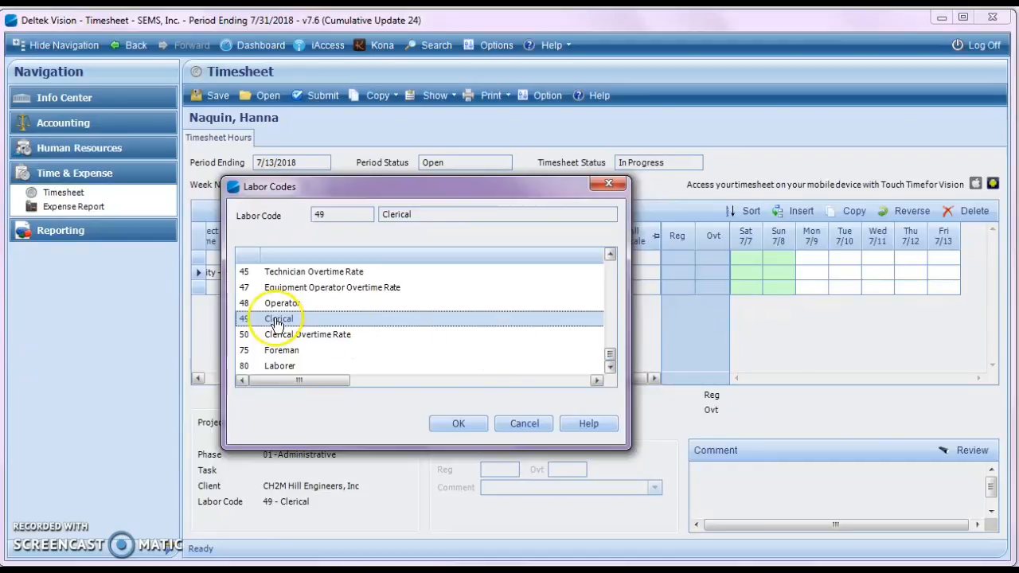
pyautogui.click(464, 424)
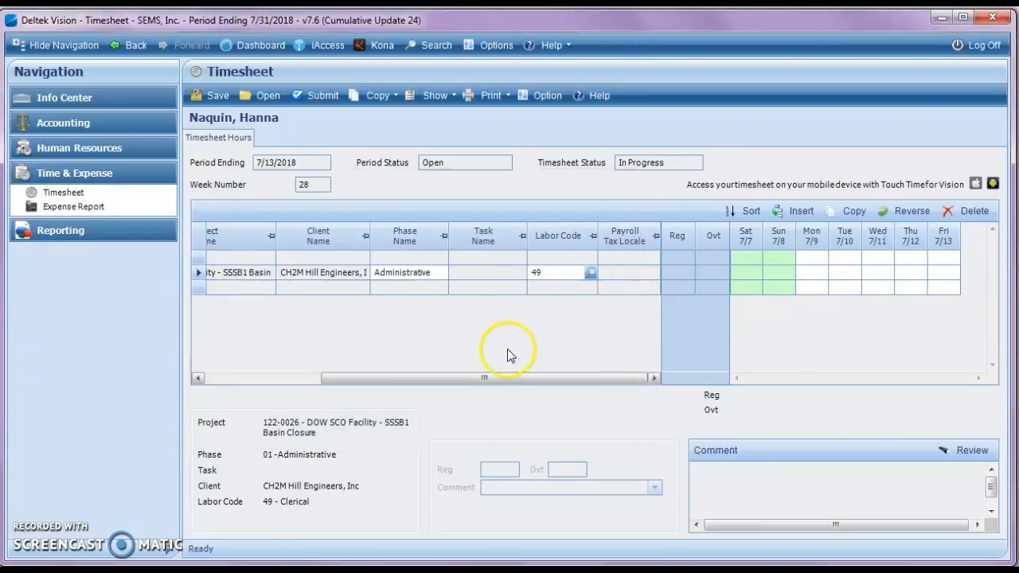
# Step: Enter 8 hours for Monday 7/9 on the 122-0026 row
pyautogui.moveTo(510, 379); pyautogui.dragTo(546, 381)
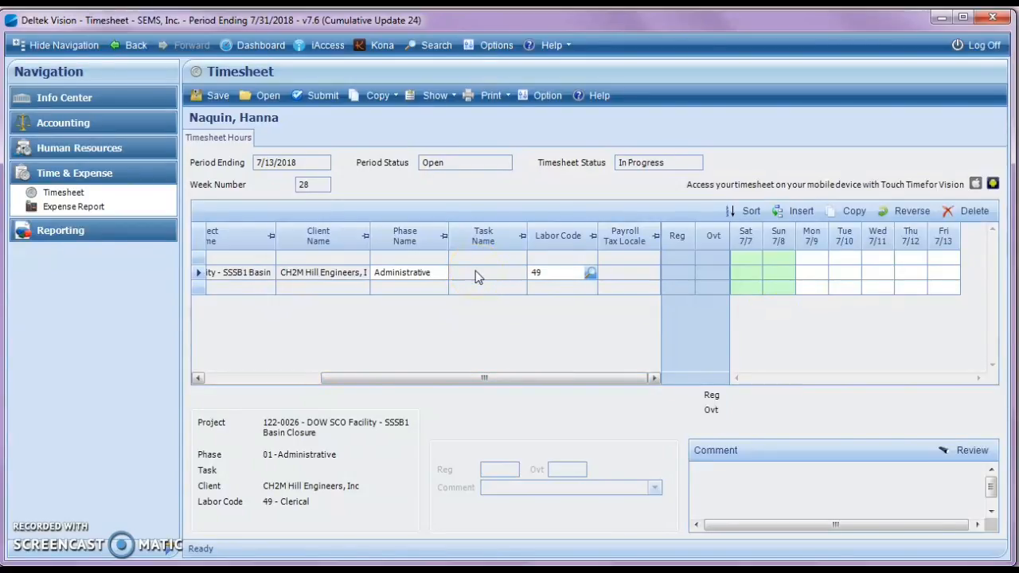
pyautogui.click(813, 272)
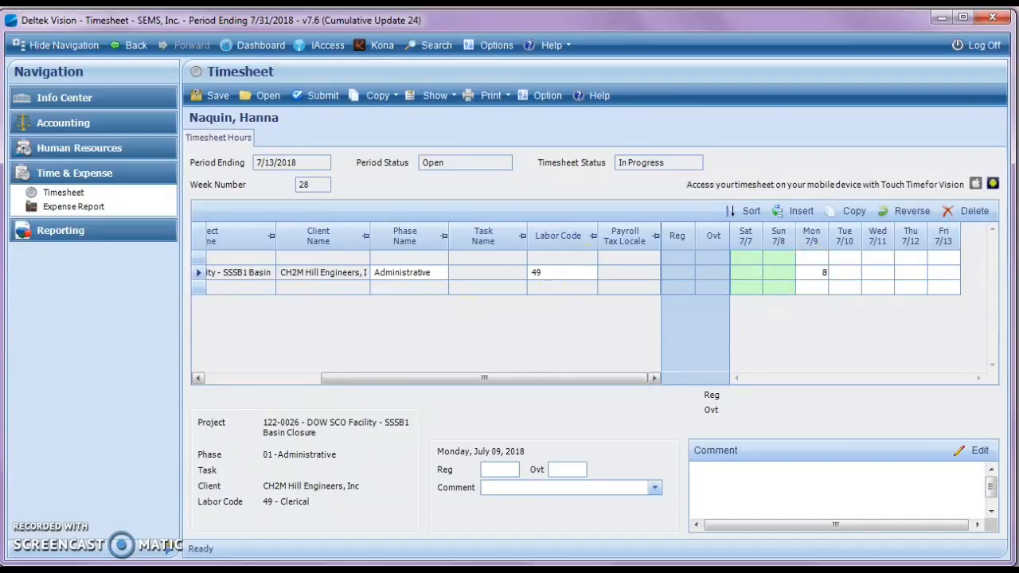
pyautogui.click(852, 273)
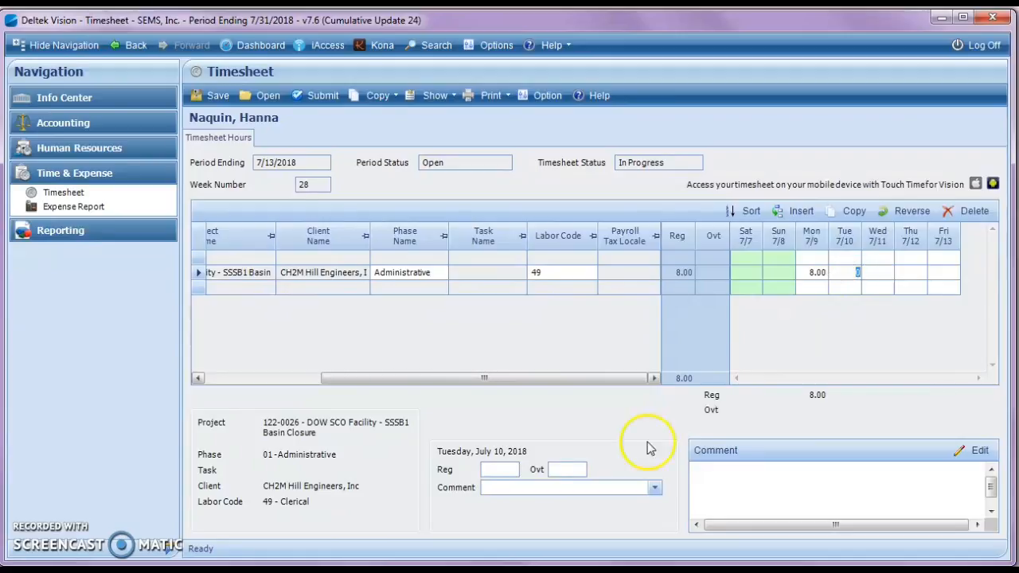
pyautogui.click(488, 472)
pyautogui.click(490, 488)
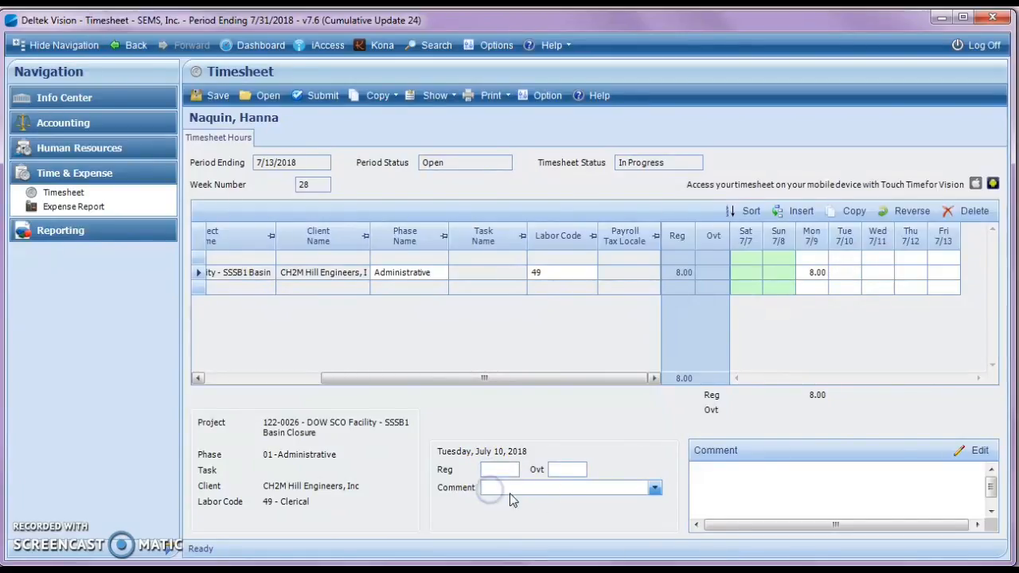
pyautogui.click(762, 475)
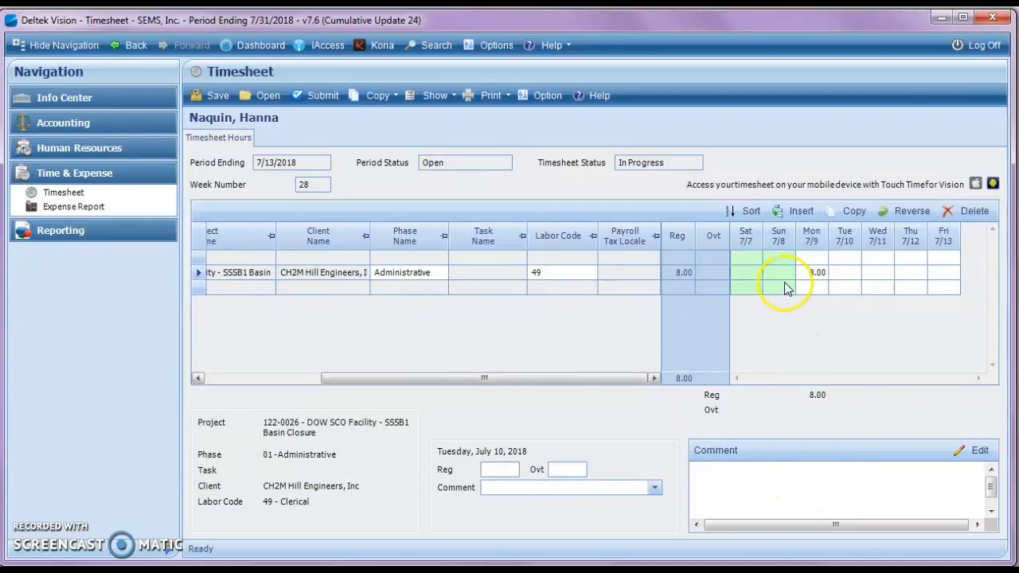
# Step: Add a timesheet row for project 1 General Overhead and set its phase to 00 Corporate Office
pyautogui.moveTo(388, 380); pyautogui.dragTo(243, 384)
pyautogui.click(244, 288)
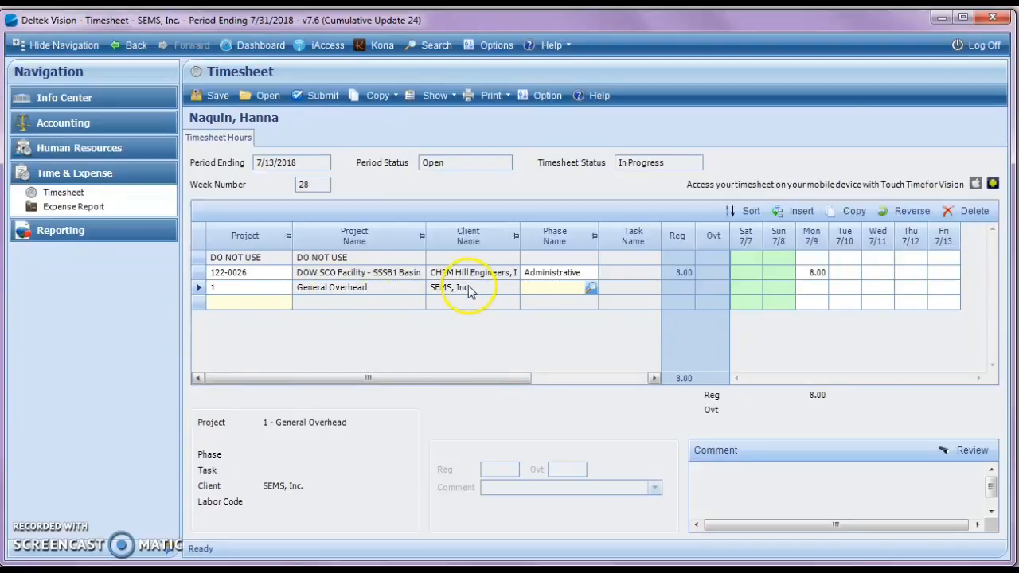
pyautogui.click(592, 290)
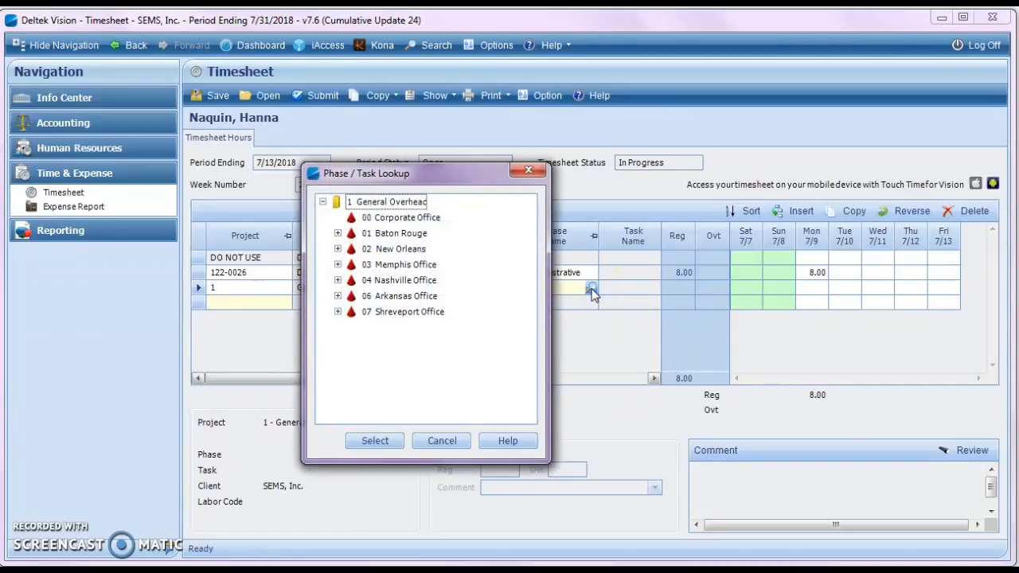
pyautogui.click(426, 218)
pyautogui.click(385, 444)
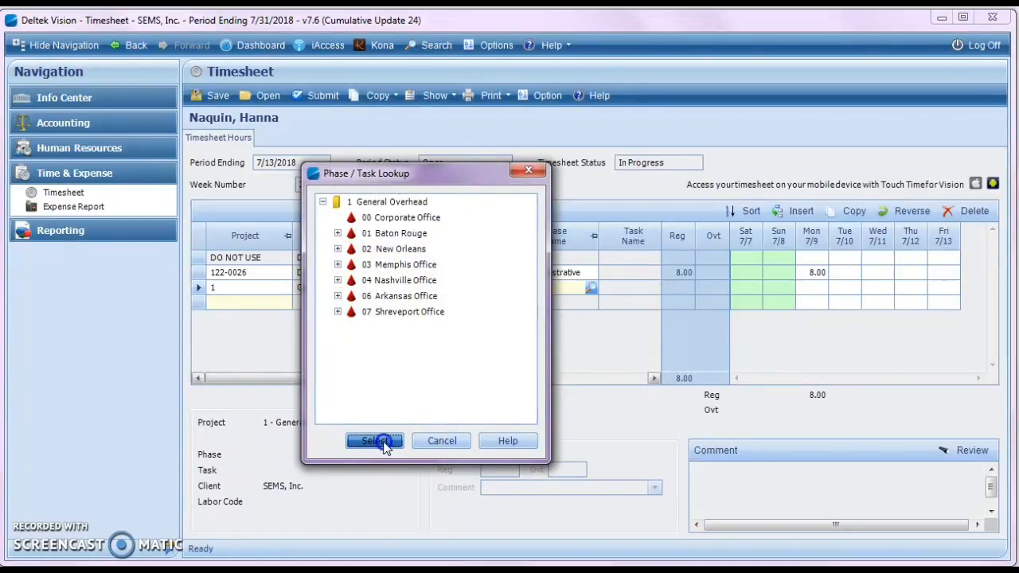
# Step: Set the General Overhead row's labor code to 49 and enter 8 hours for Tuesday 7/10
pyautogui.moveTo(476, 377); pyautogui.dragTo(596, 398)
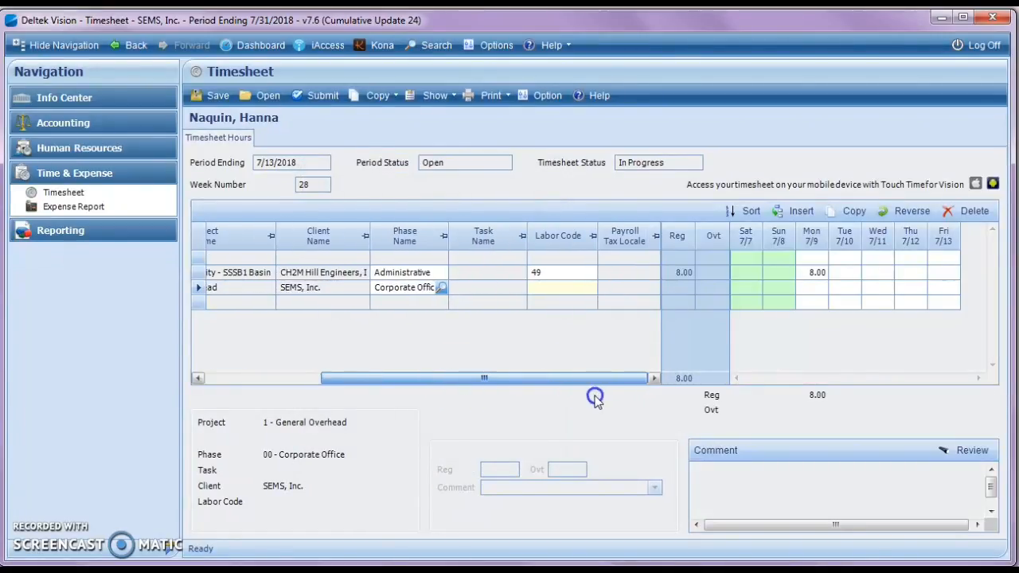
pyautogui.click(566, 287)
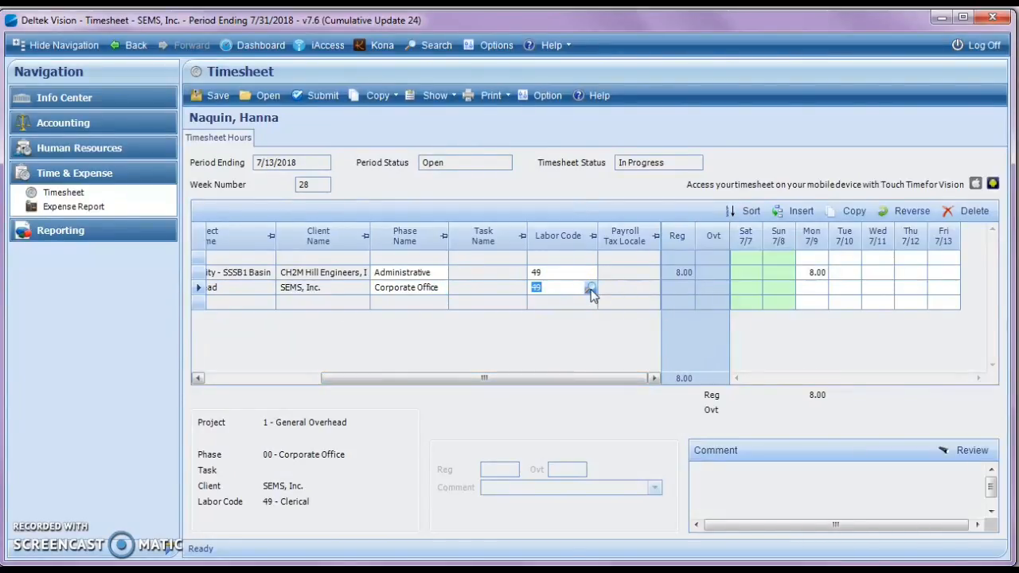
pyautogui.click(846, 288)
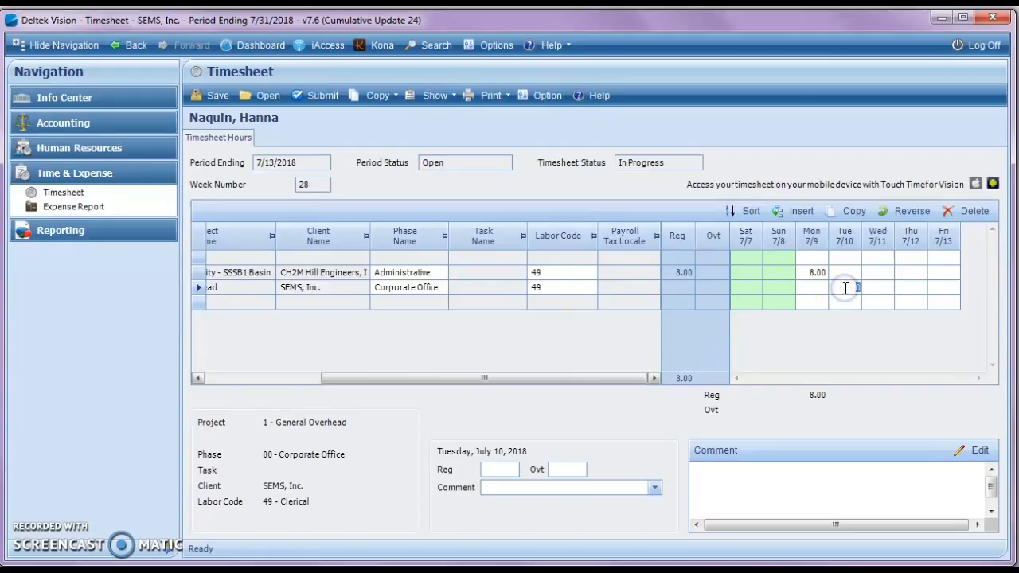
# Step: Enter 8 regular hours for Wednesday 7/11 on the General Overhead row with the comment "Clerical Data Entry."
pyautogui.click(876, 287)
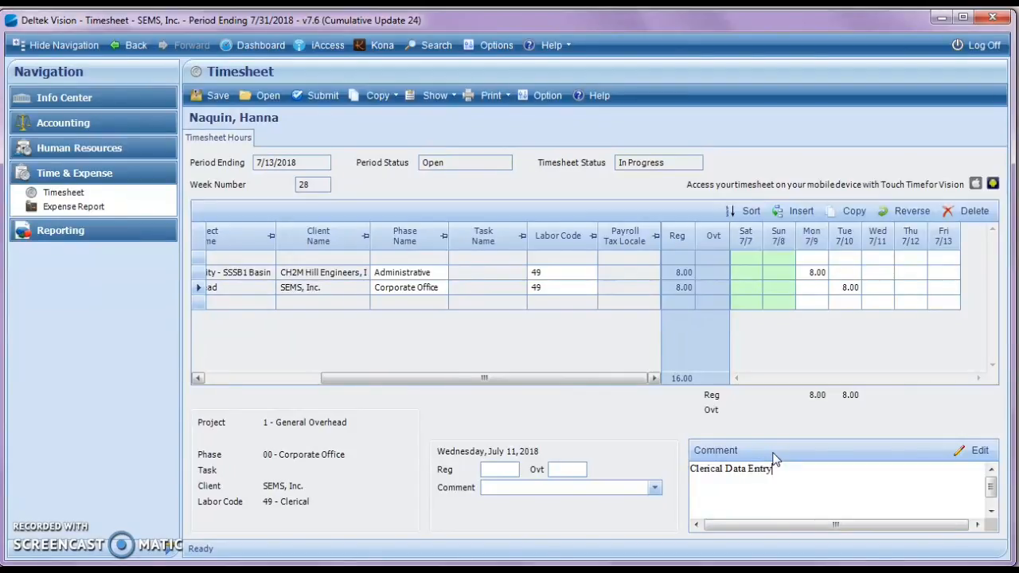
pyautogui.click(871, 290)
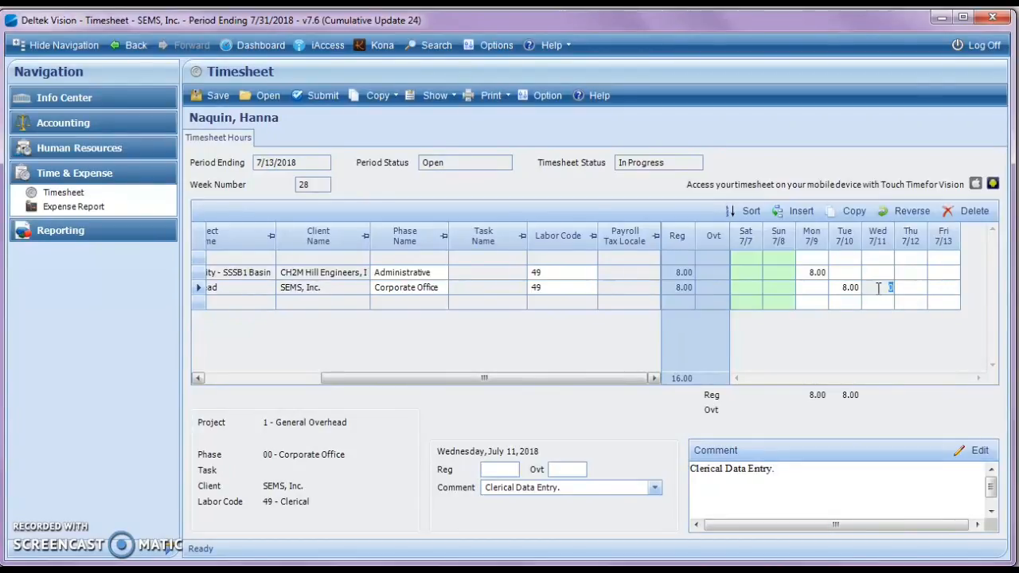
pyautogui.click(499, 470)
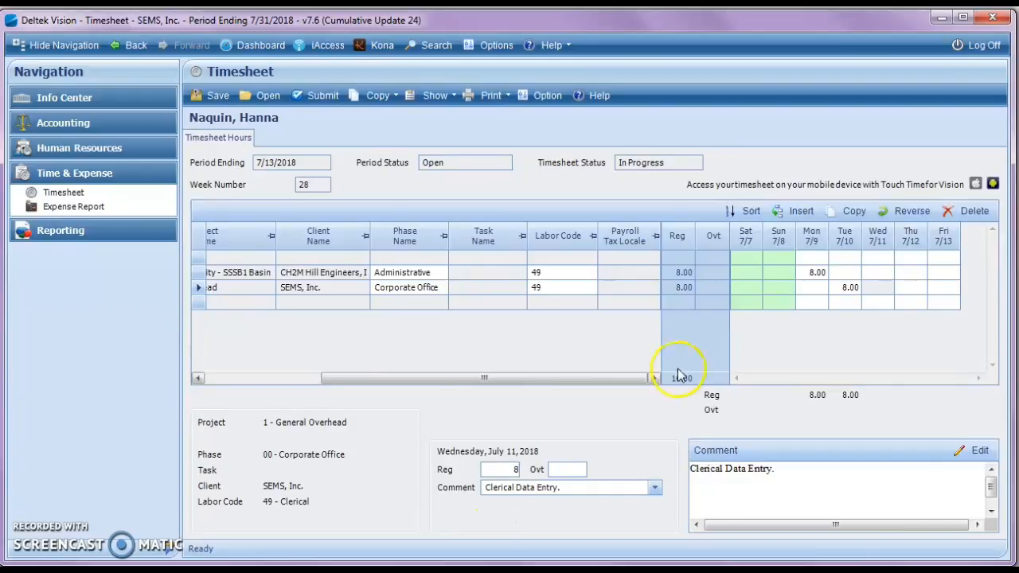
# Step: Clear the Tuesday 7/10 hours from the General Overhead row
pyautogui.click(837, 288)
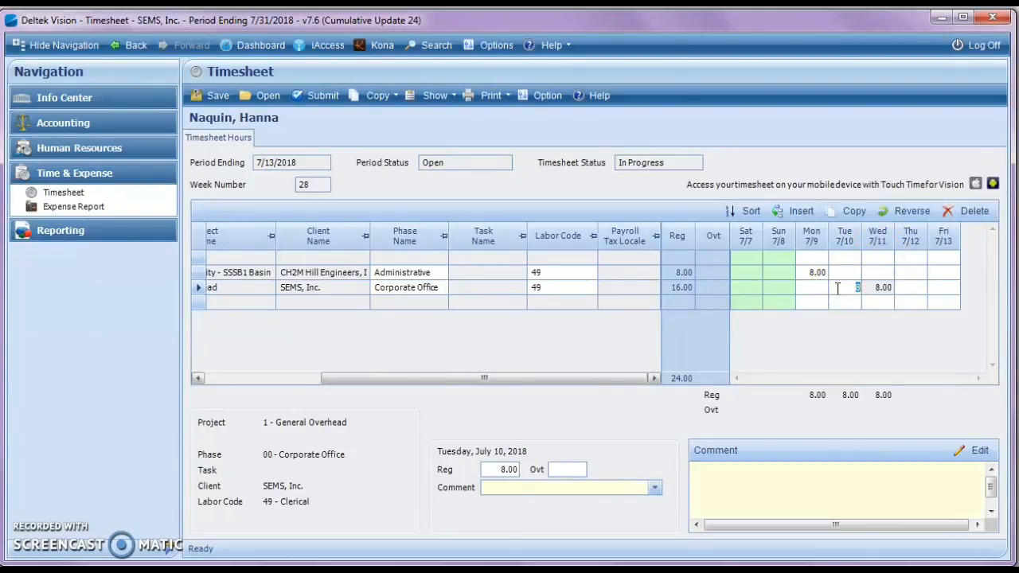
pyautogui.click(841, 273)
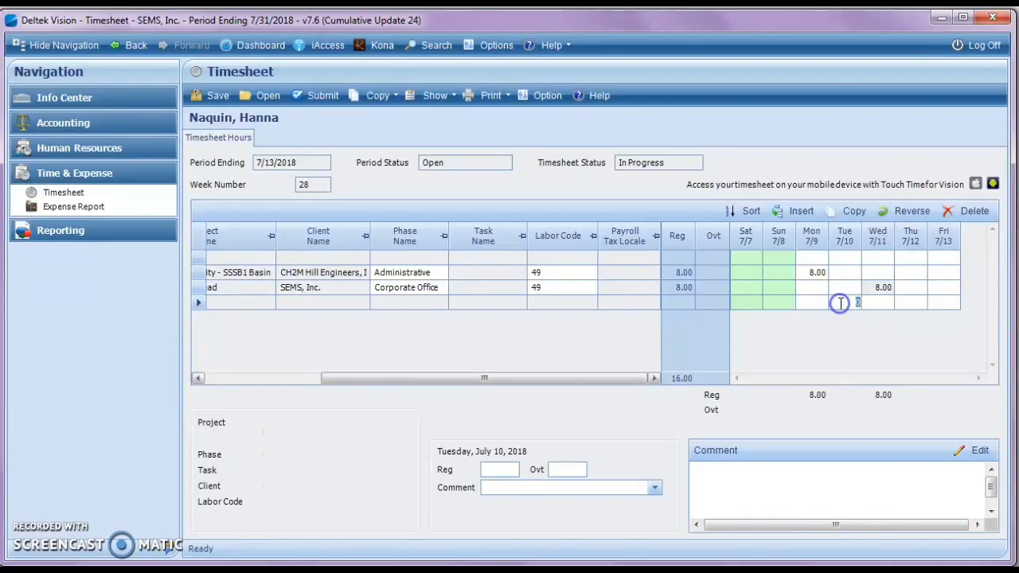
# Step: Add another timesheet row for project 1 General Overhead
pyautogui.moveTo(364, 383); pyautogui.dragTo(225, 396)
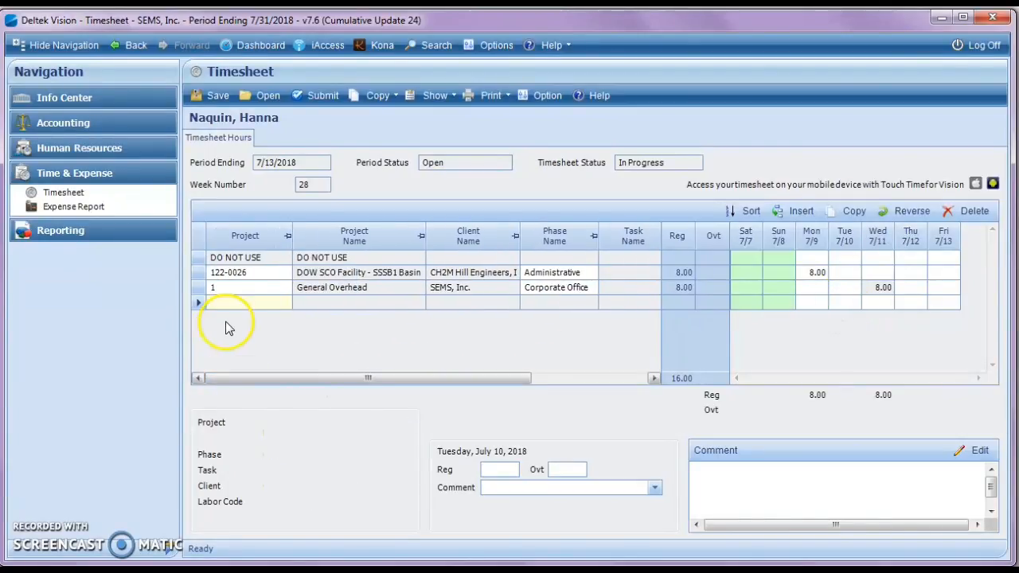
pyautogui.click(236, 303)
pyautogui.write('1')
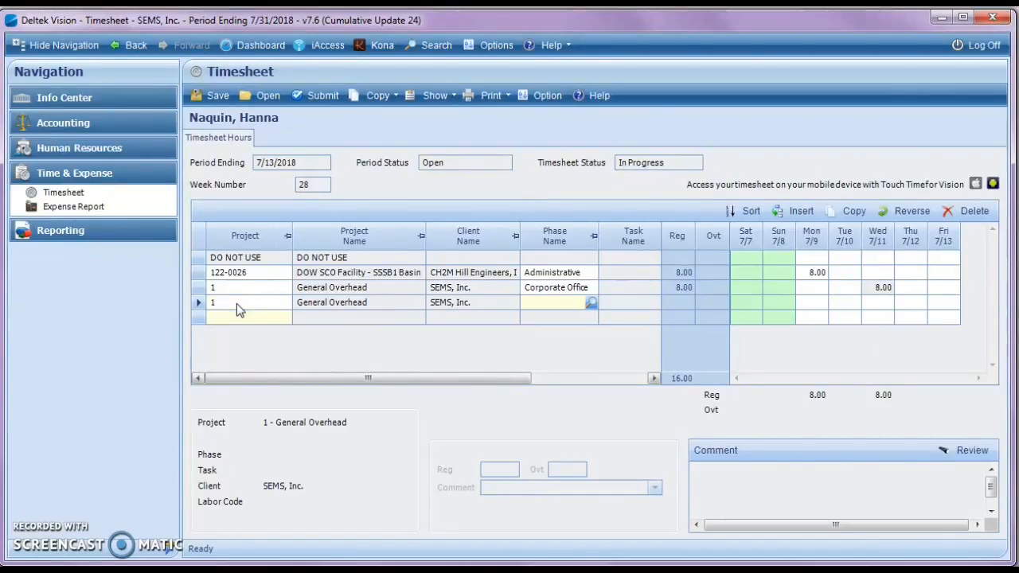
# Step: Set the new General Overhead row's phase to 01 Baton Rouge and its task to 03 Demolition
pyautogui.click(563, 302)
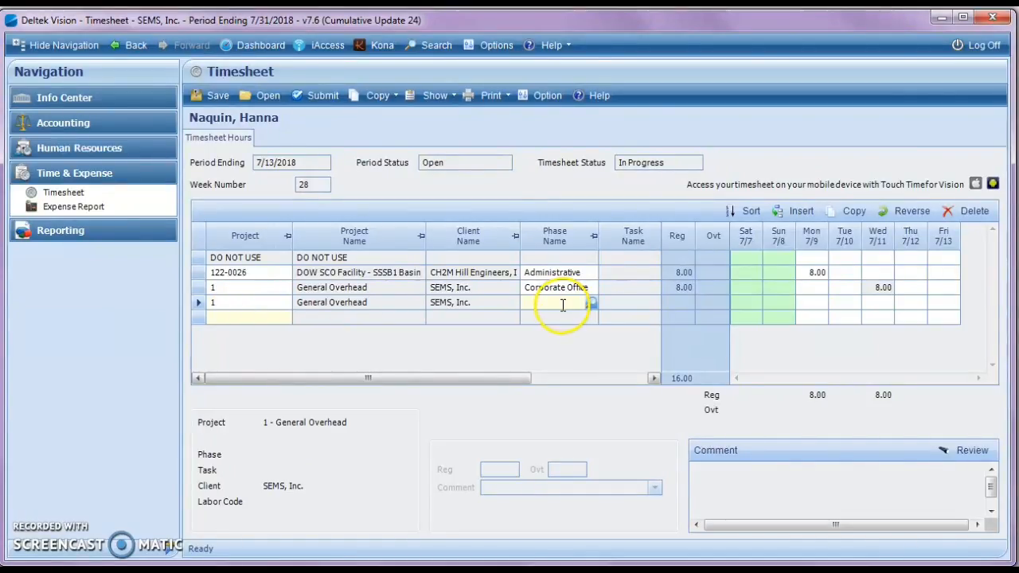
pyautogui.click(591, 303)
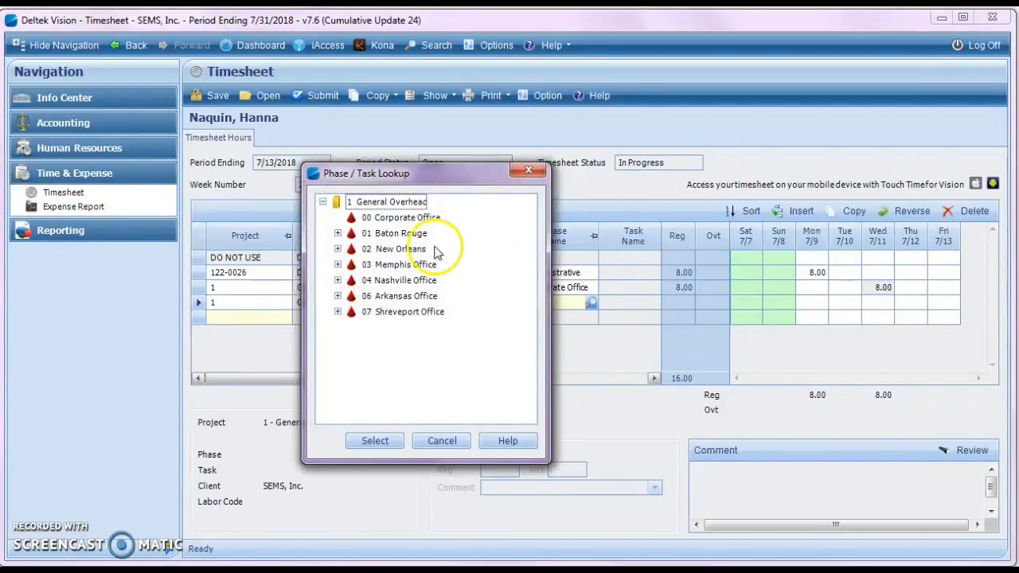
pyautogui.click(404, 234)
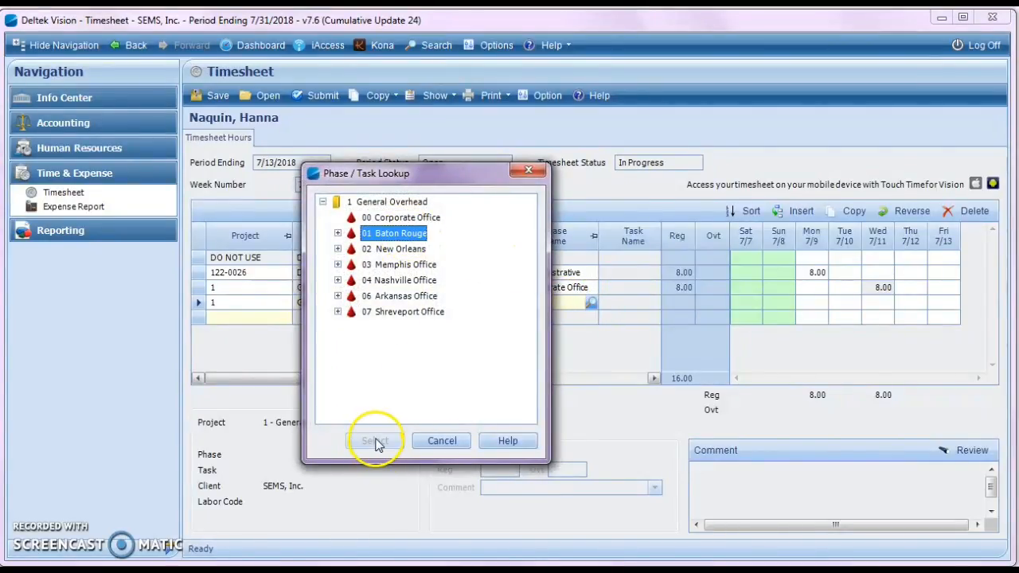
pyautogui.doubleClick(374, 237)
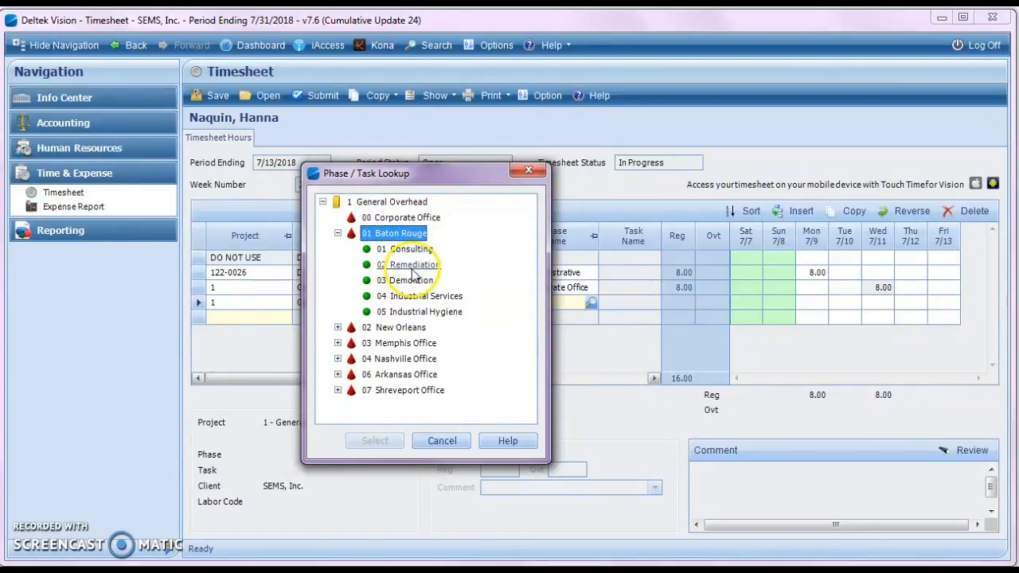
pyautogui.click(410, 280)
pyautogui.click(375, 440)
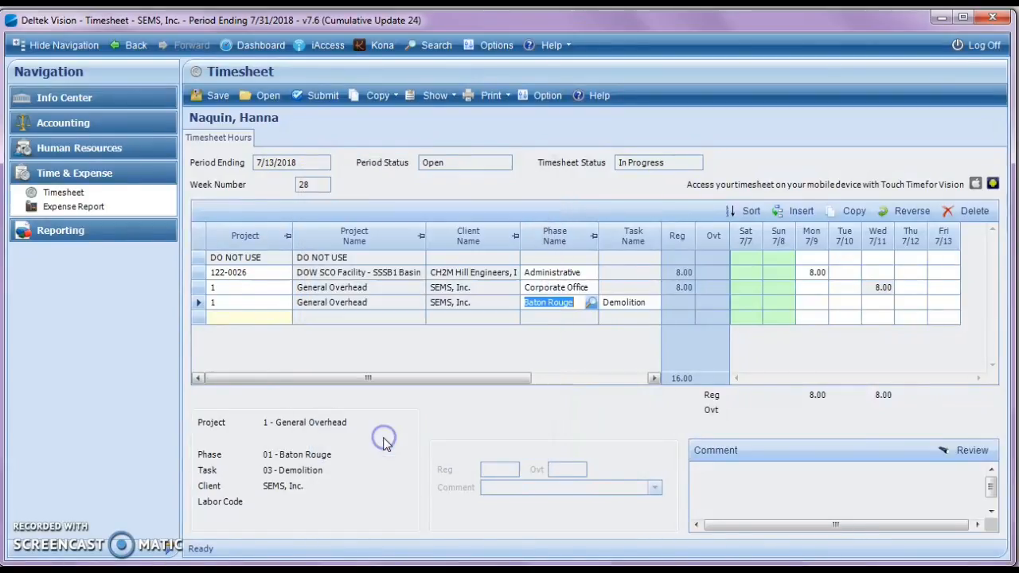
# Step: Set the Baton Rouge Demolition row's labor code to 49 Clerical and enter 8 hours for Thursday 7/12
pyautogui.moveTo(439, 378); pyautogui.dragTo(591, 375)
pyautogui.click(552, 307)
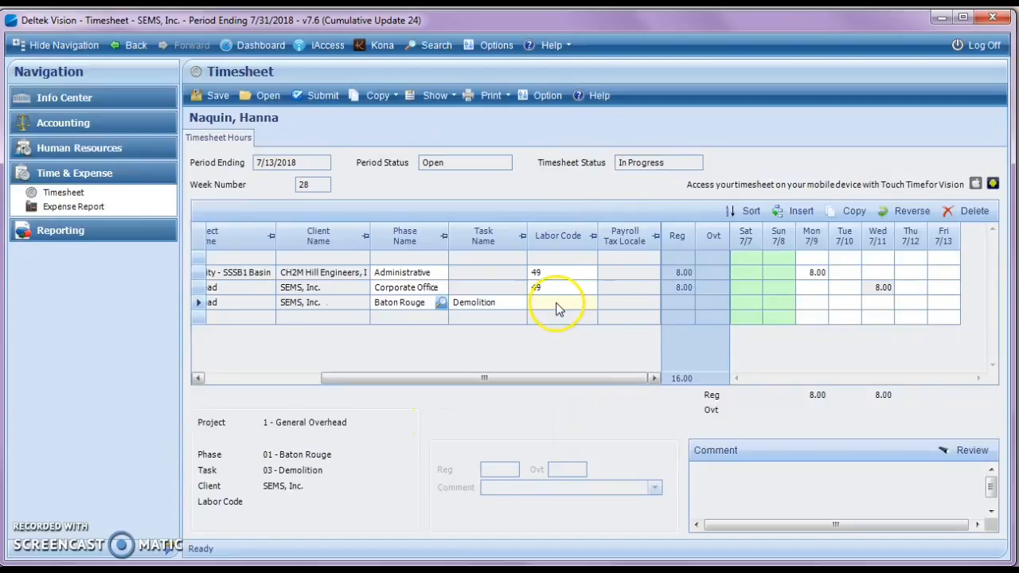
pyautogui.click(589, 303)
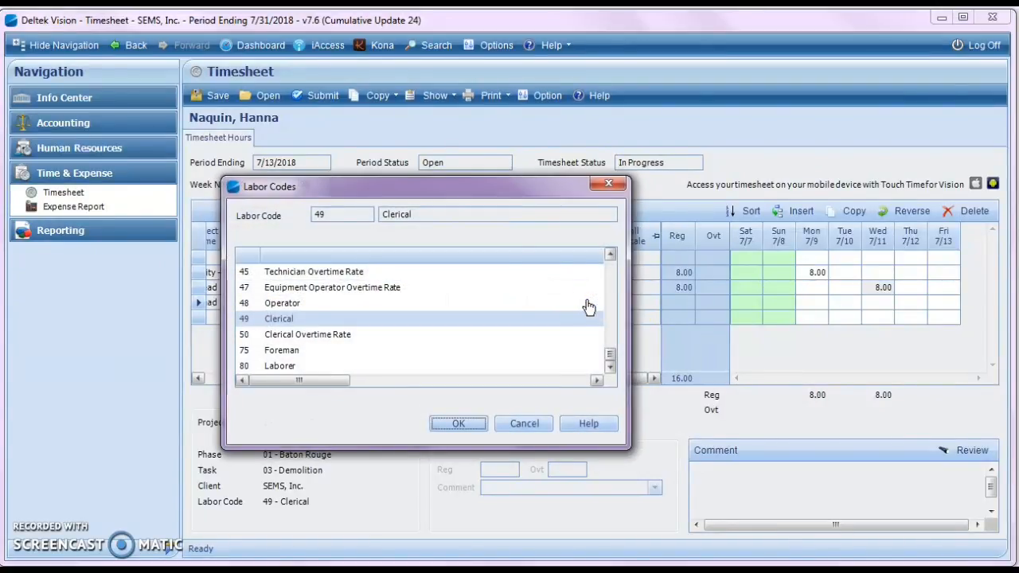
pyautogui.click(458, 424)
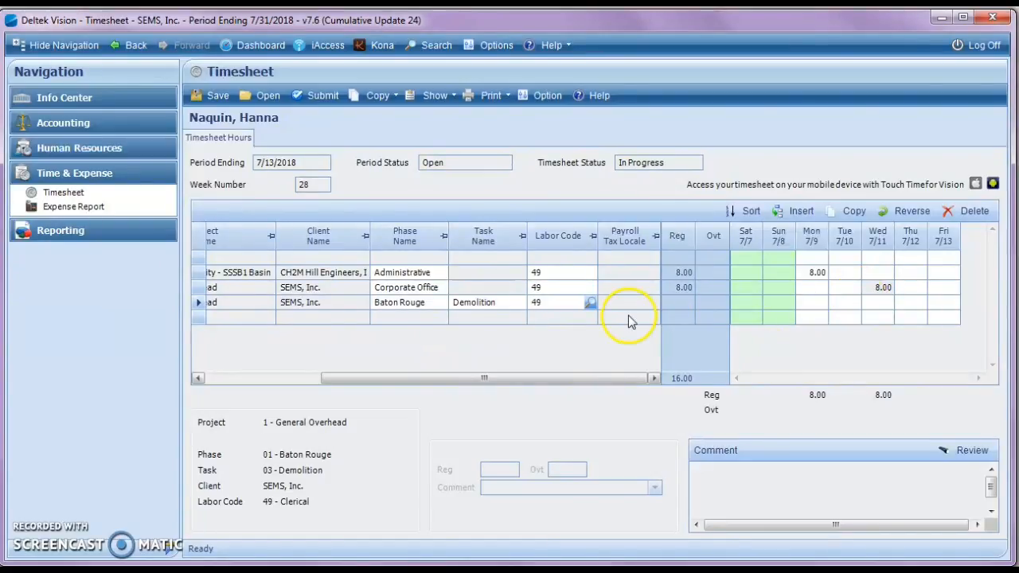
pyautogui.click(908, 304)
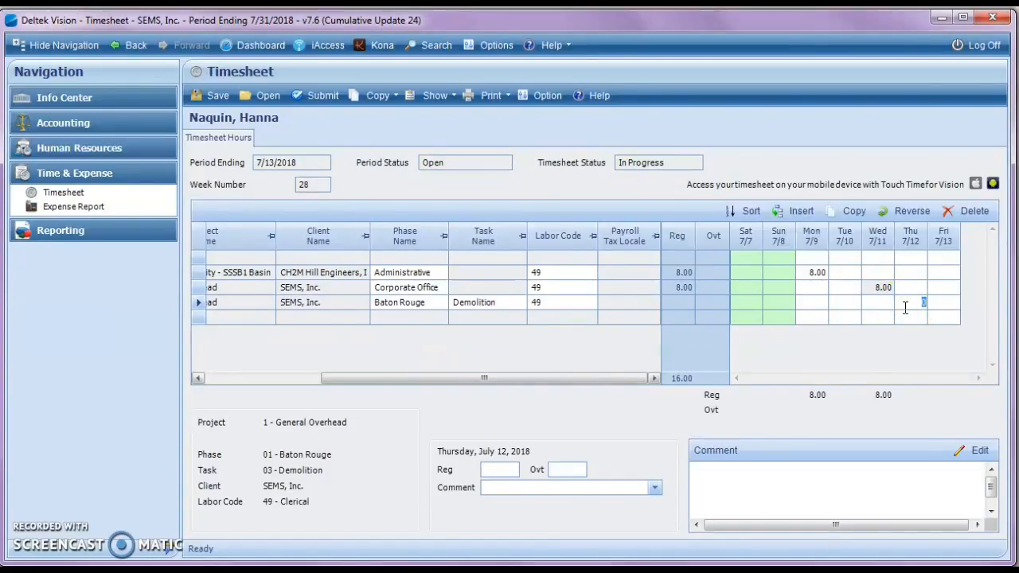
pyautogui.write('8')
pyautogui.click(908, 315)
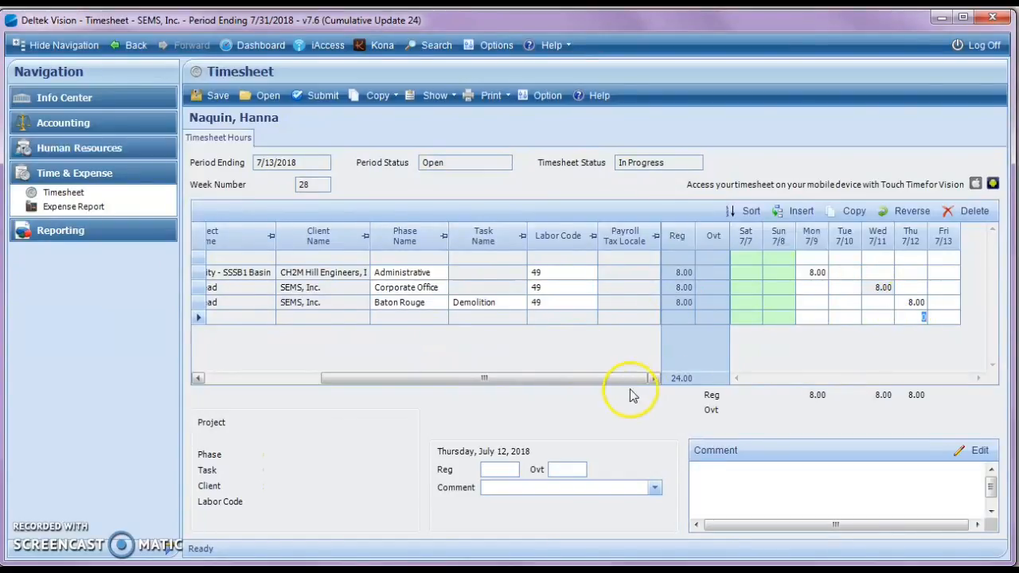
# Step: Switch to the Timesheet Information document to review the office, division and PTO/Holiday codes, and return to the timesheet's empty row
pyautogui.click(942, 19)
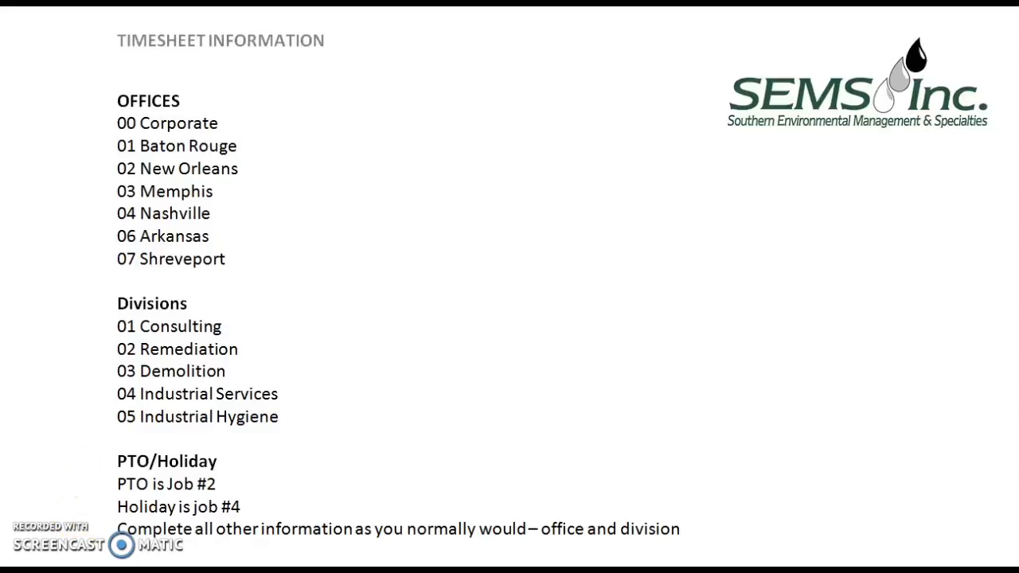
pyautogui.click(168, 551)
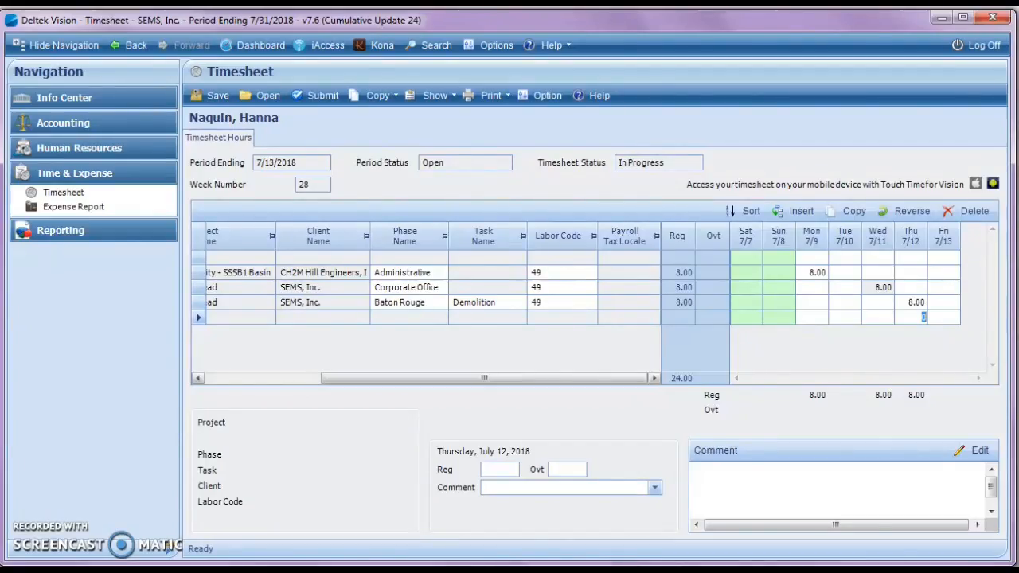
pyautogui.click(847, 289)
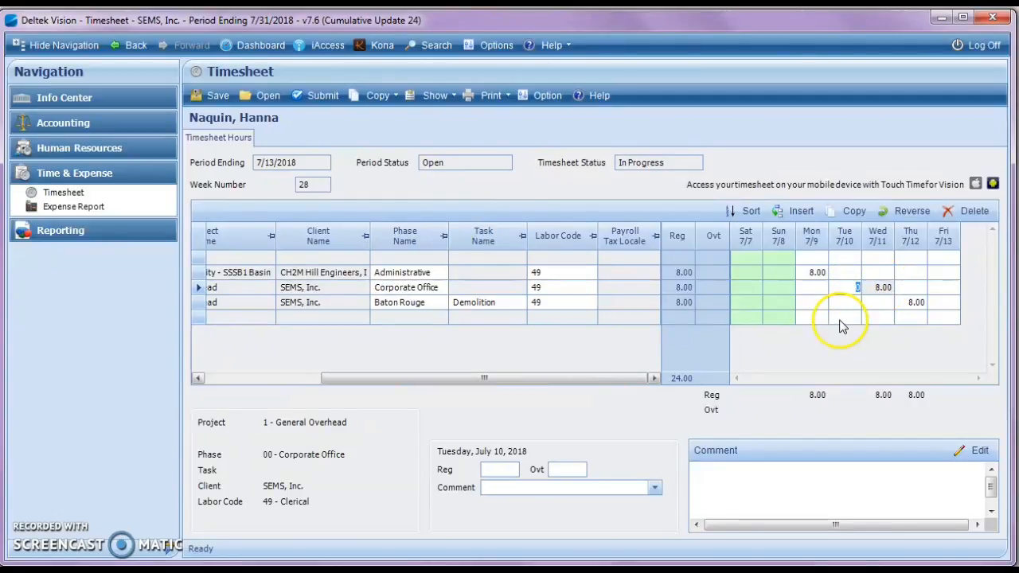
pyautogui.click(844, 318)
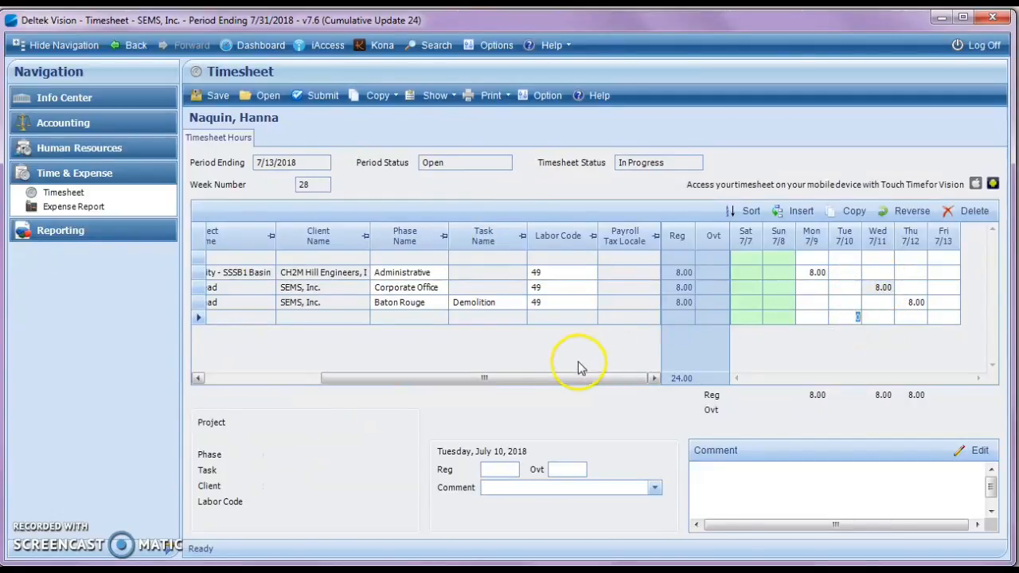
# Step: Look up the PTO job number in the Timesheet Information document and enter project 2 in the timesheet's empty row
pyautogui.moveTo(573, 379); pyautogui.dragTo(404, 379)
pyautogui.click(243, 317)
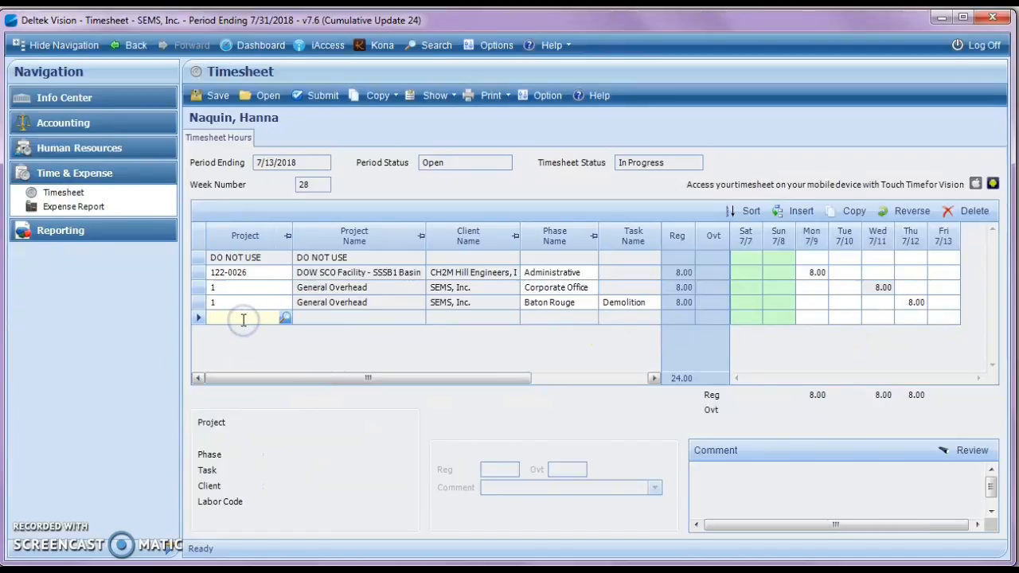
pyautogui.click(944, 18)
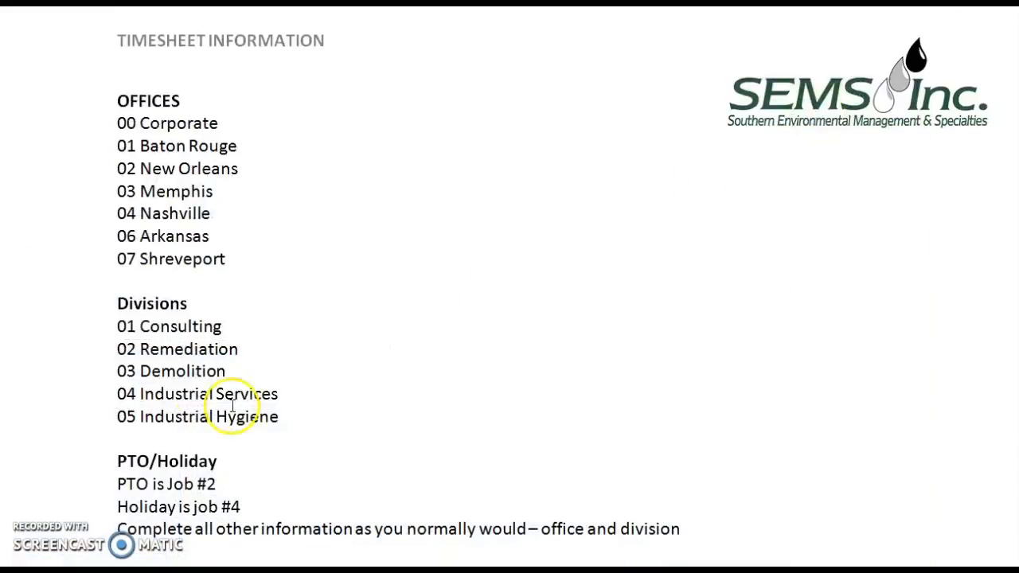
pyautogui.click(229, 484)
pyautogui.moveTo(229, 484); pyautogui.dragTo(116, 487)
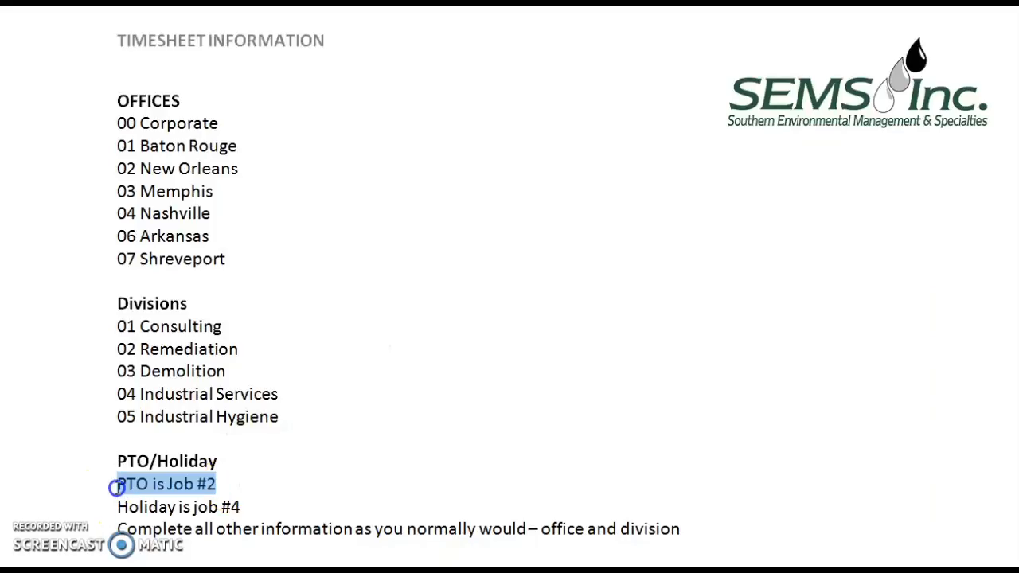
pyautogui.click(258, 488)
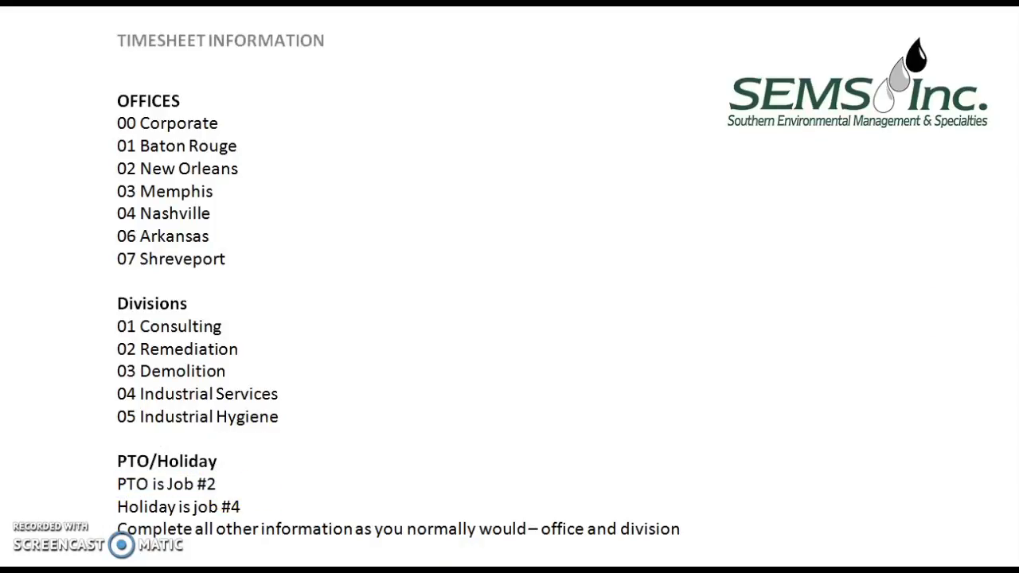
pyautogui.click(169, 567)
pyautogui.write('2')
pyautogui.press('Tab')
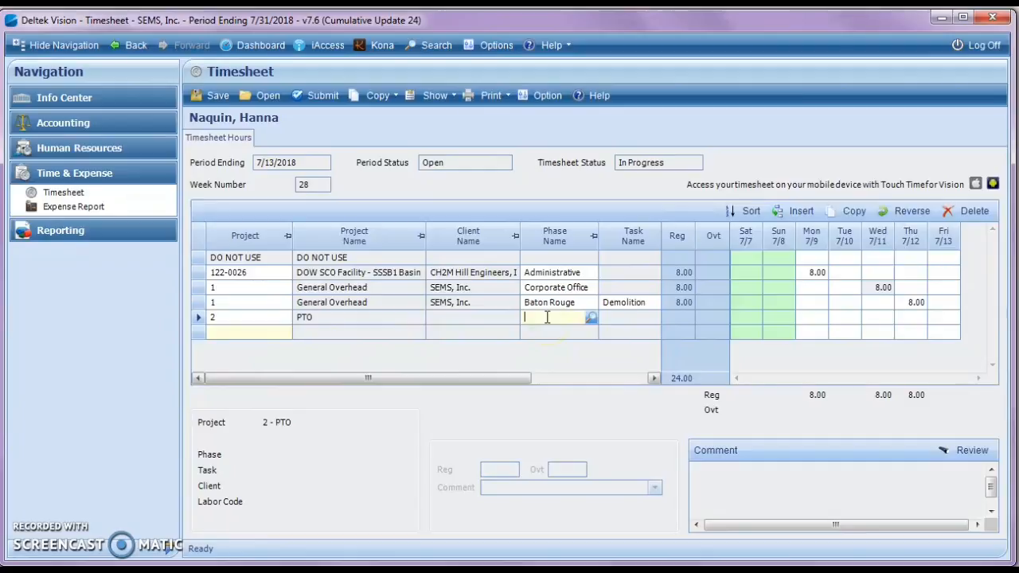
# Step: Set the PTO row's phase to 02 New Orleans and its task to 01 Consulting
pyautogui.write('02')
pyautogui.press('Tab')
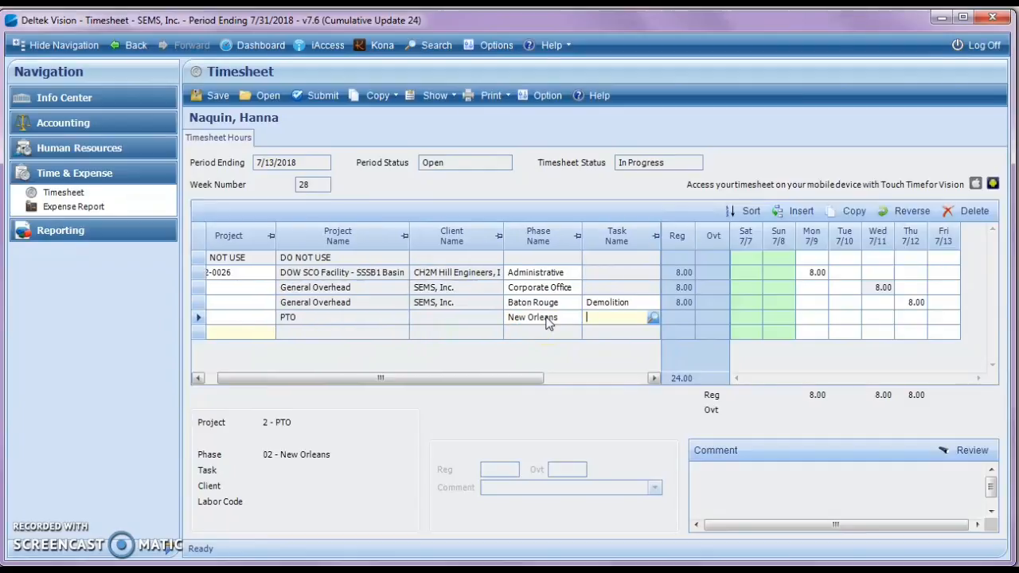
pyautogui.click(596, 318)
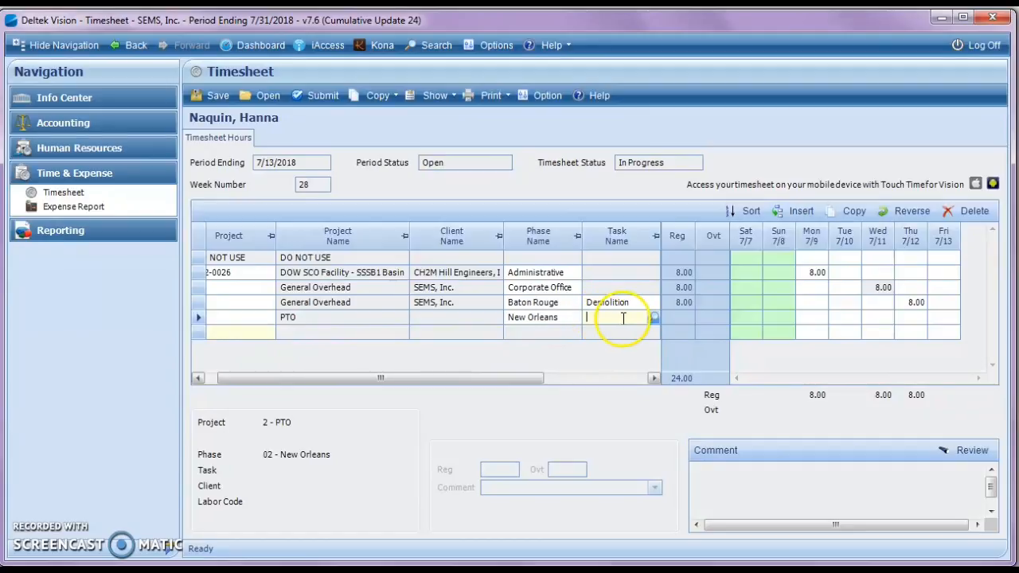
pyautogui.write('01')
pyautogui.press('Tab')
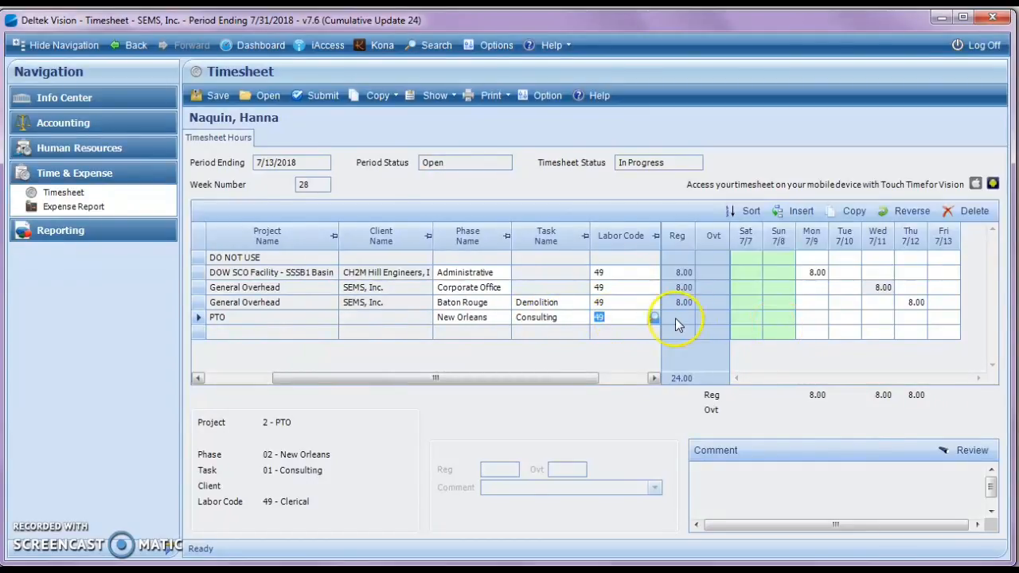
# Step: Enter 8 hours for Friday 7/13 on the PTO row with a comment beginning with "Off"
pyautogui.click(942, 320)
pyautogui.write('8')
pyautogui.click(847, 346)
pyautogui.click(853, 407)
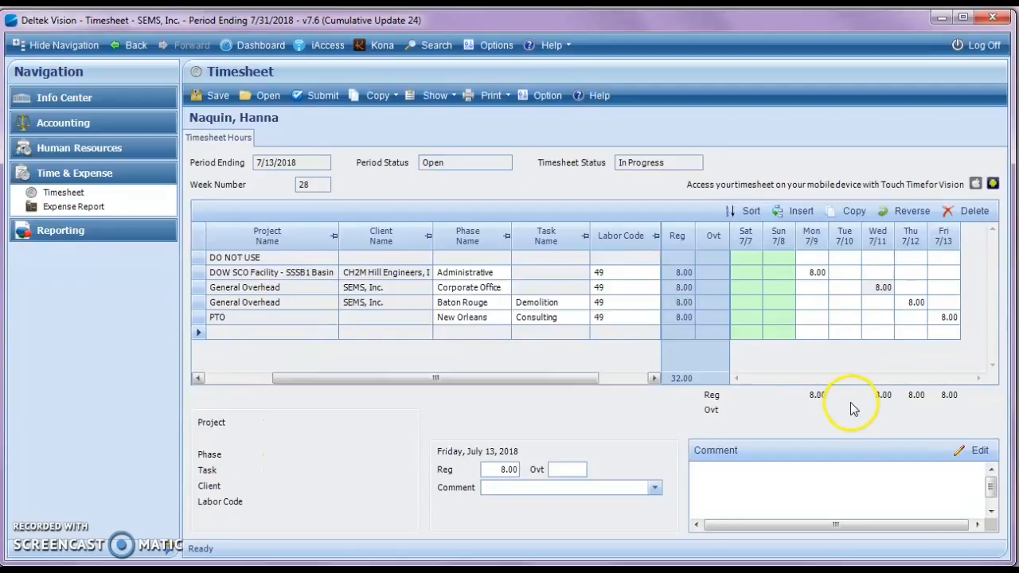
pyautogui.click(728, 468)
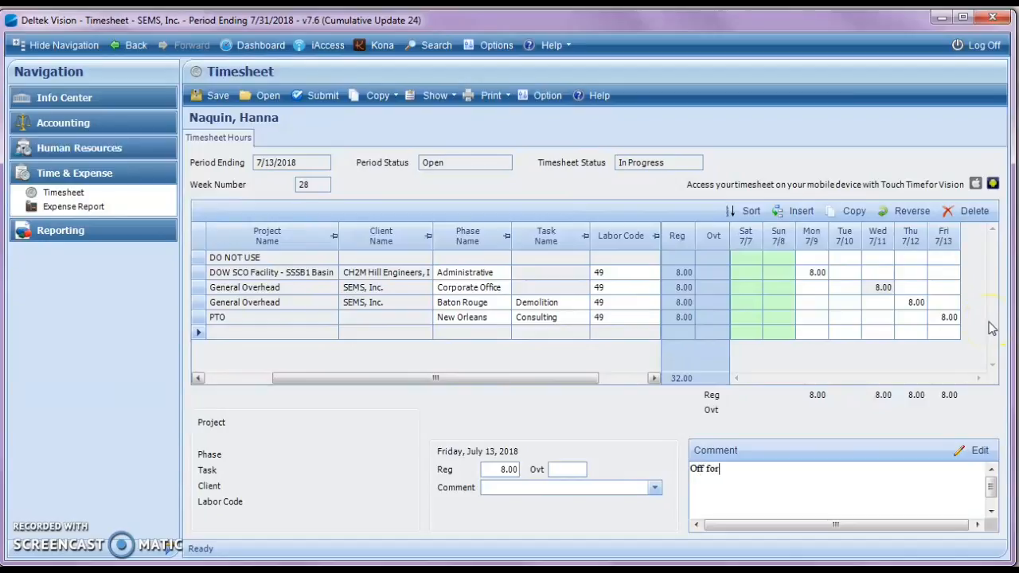
pyautogui.press('BackSpace')
pyautogui.click(890, 317)
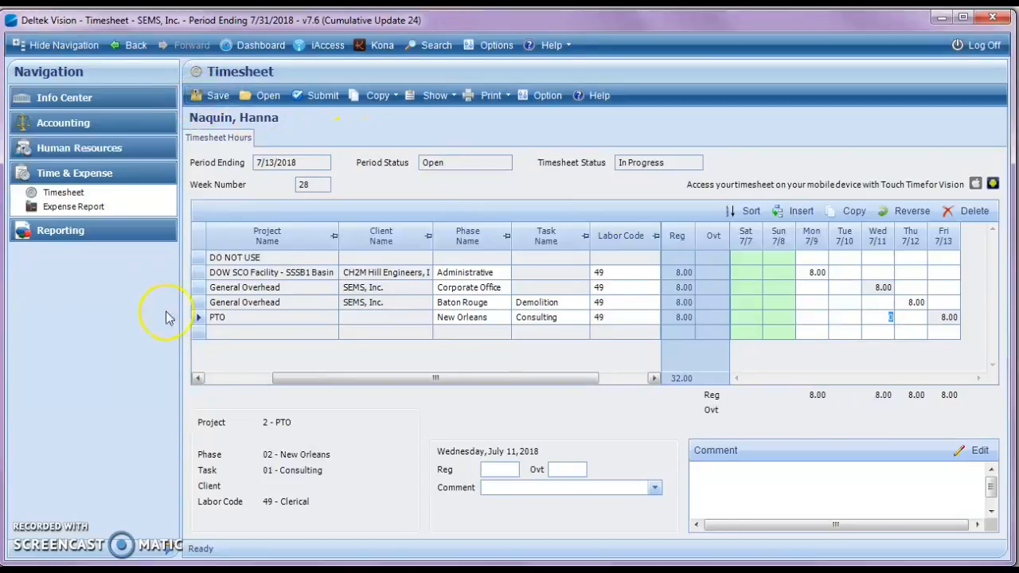
# Step: Try to save the timesheet, and add the comment "Demolition meeting" to the Baton Rouge row's Thursday 7/12 hours
pyautogui.click(212, 95)
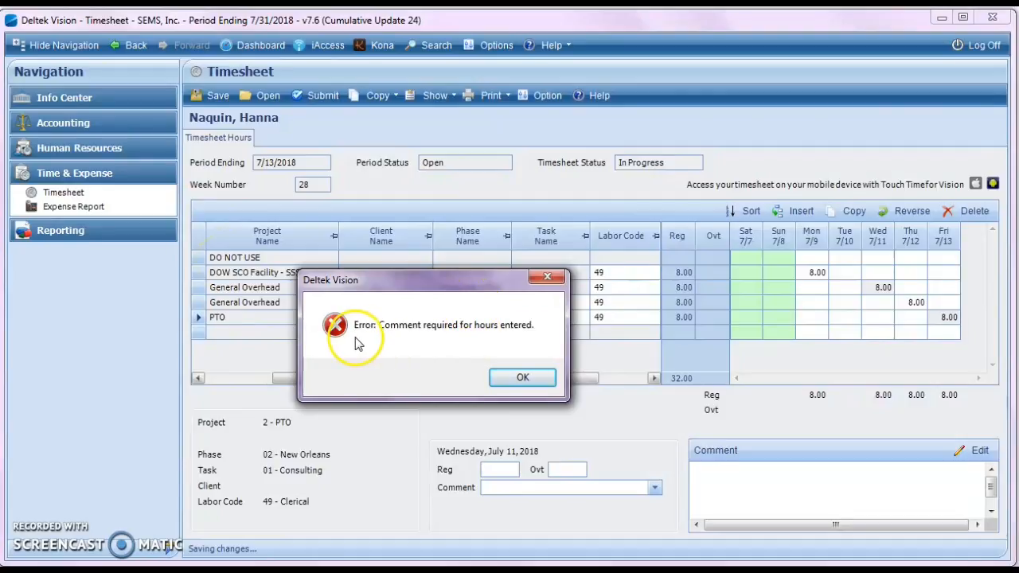
pyautogui.click(502, 379)
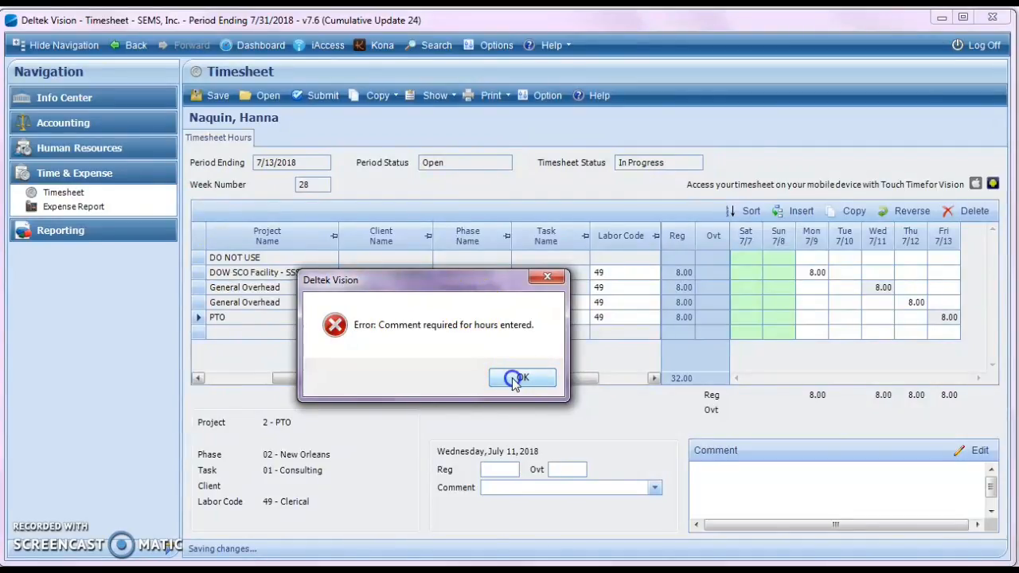
pyautogui.click(910, 298)
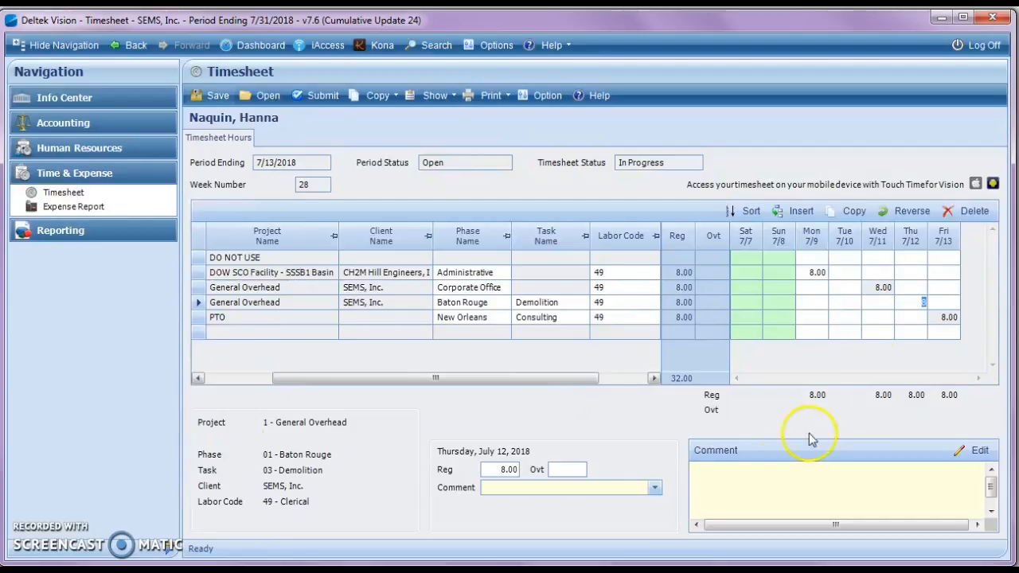
pyautogui.click(780, 470)
pyautogui.write('Demolition meeting.')
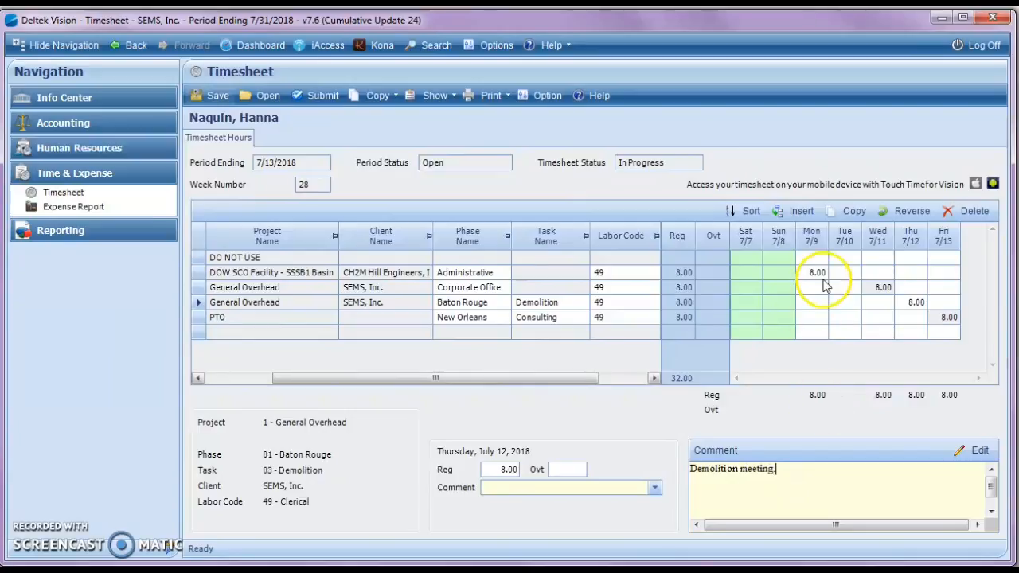
# Step: Add the comment "Pond closure activites." to the DOW SCO Facility row's Monday 7/9 hours and save the timesheet
pyautogui.click(819, 272)
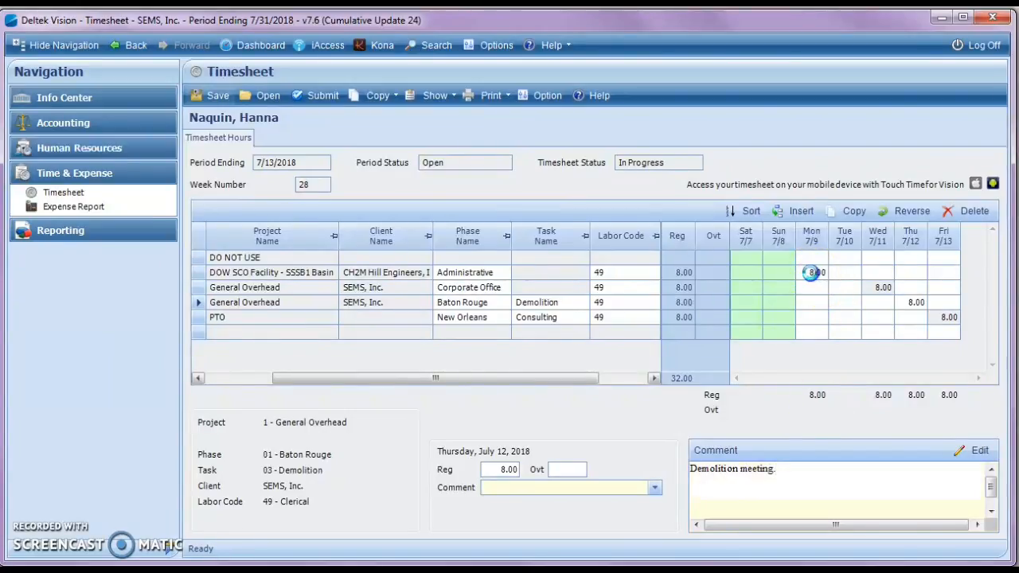
pyautogui.click(758, 493)
pyautogui.write('Pond closure activites.')
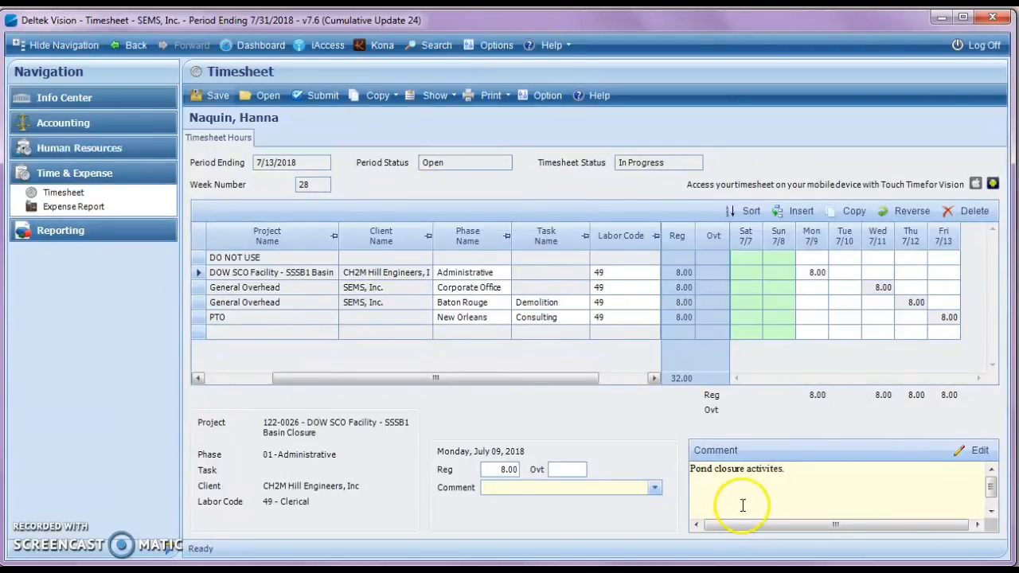
pyautogui.click(817, 288)
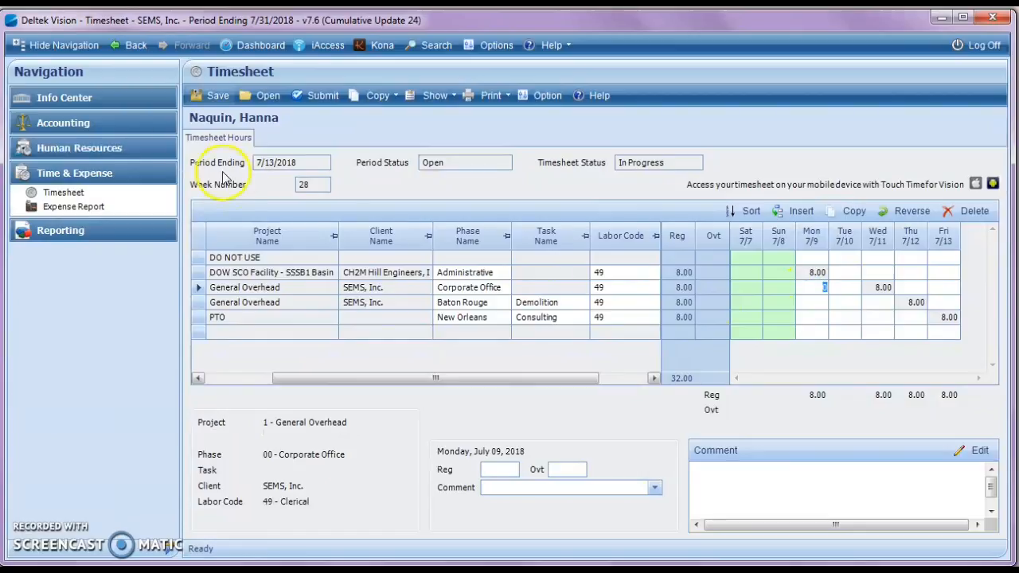
pyautogui.click(213, 96)
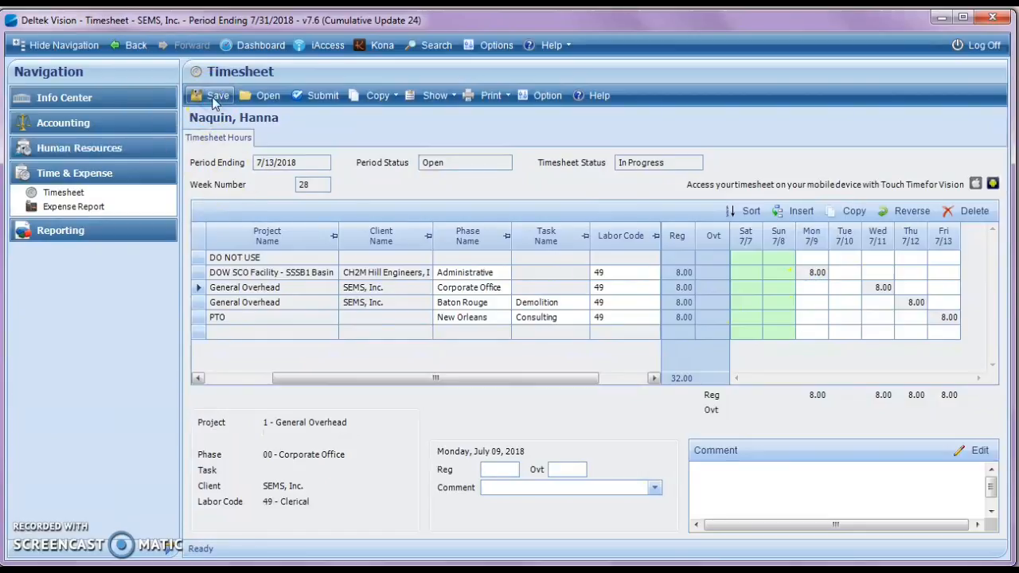
# Step: Start submitting the timesheet up to the electronic signature's password request, and cancel without signing
pyautogui.click(324, 96)
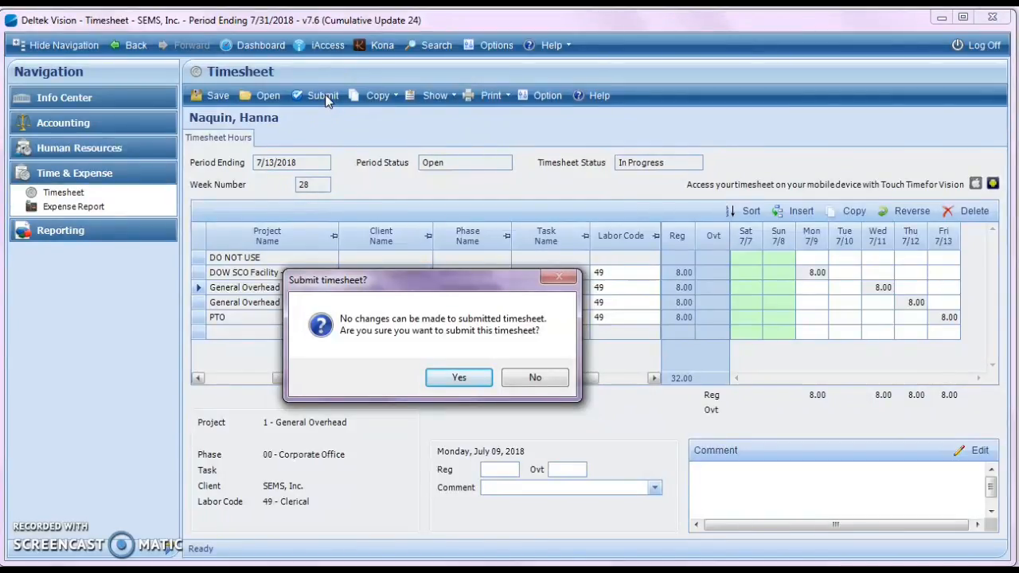
pyautogui.click(458, 379)
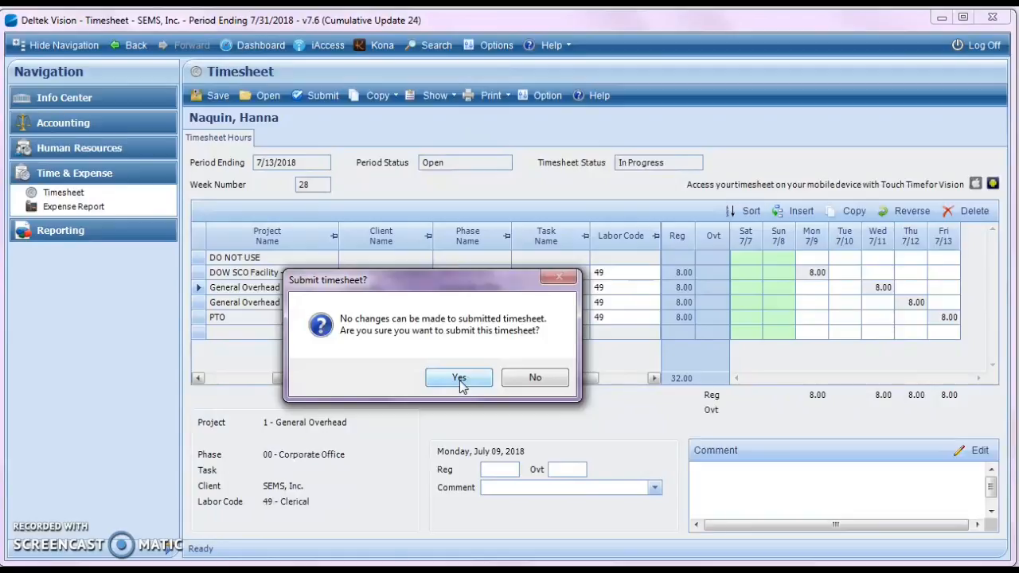
pyautogui.click(459, 380)
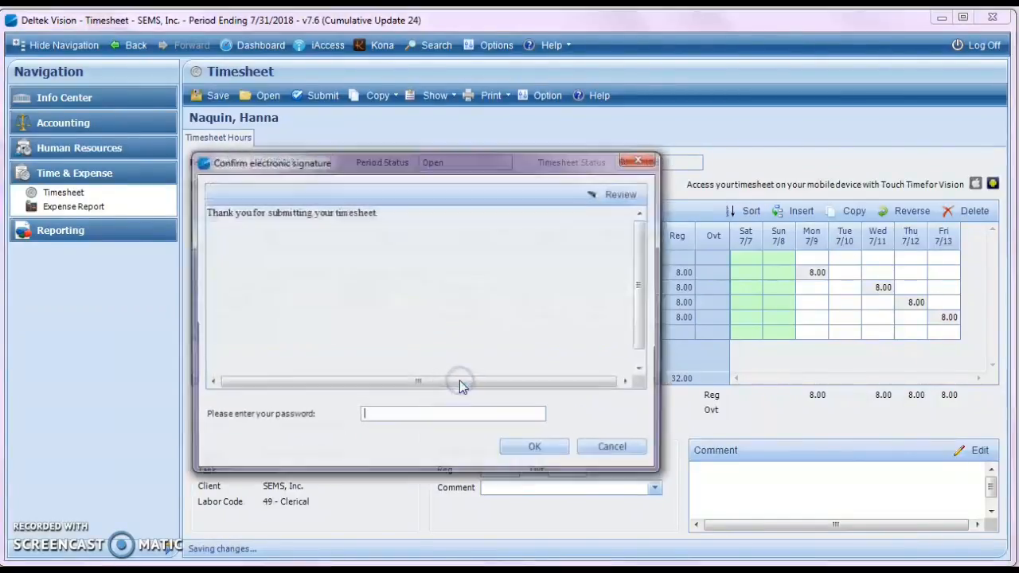
pyautogui.click(418, 415)
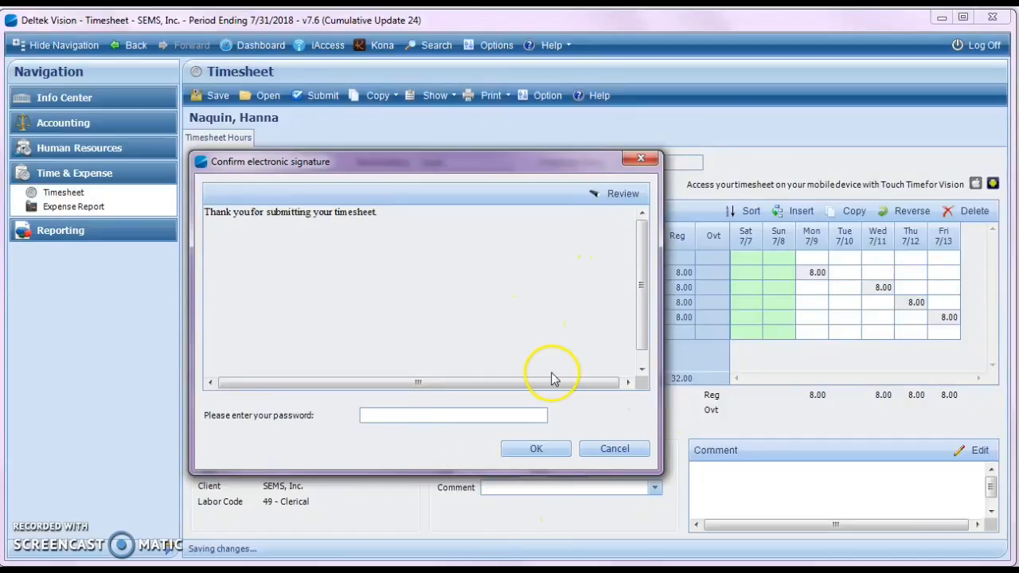
pyautogui.click(610, 461)
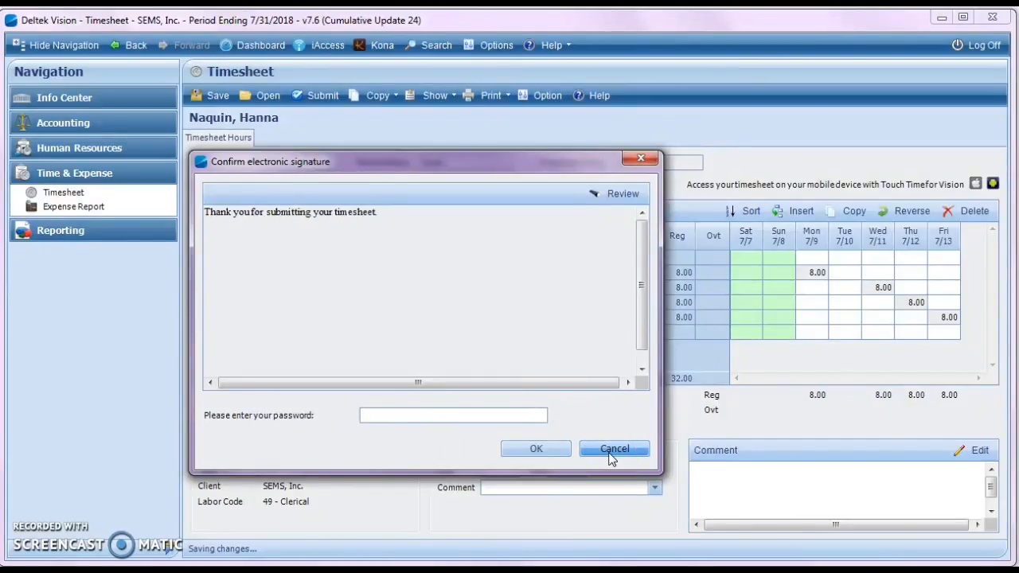